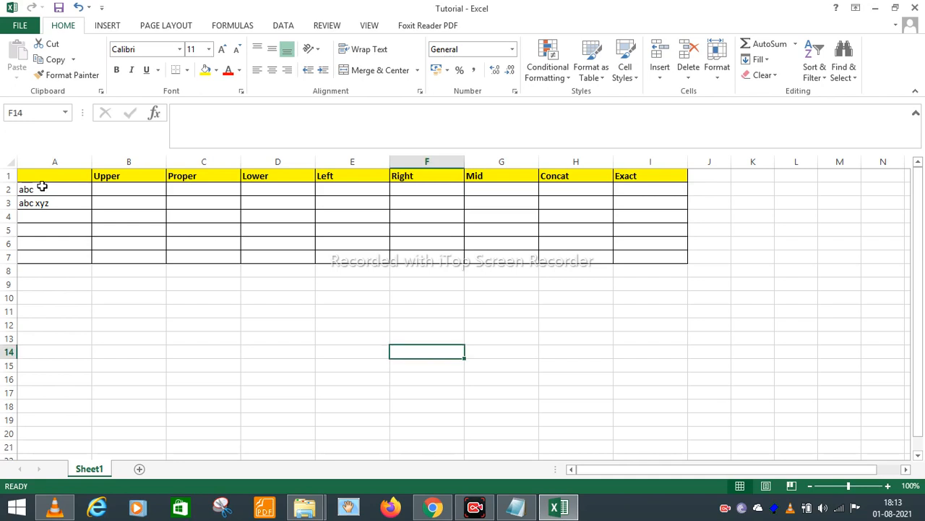
Review the sample texts in A2 and A3 and the function headings from Upper to Exact in row 1.
left_click(41, 188)
key("Down")
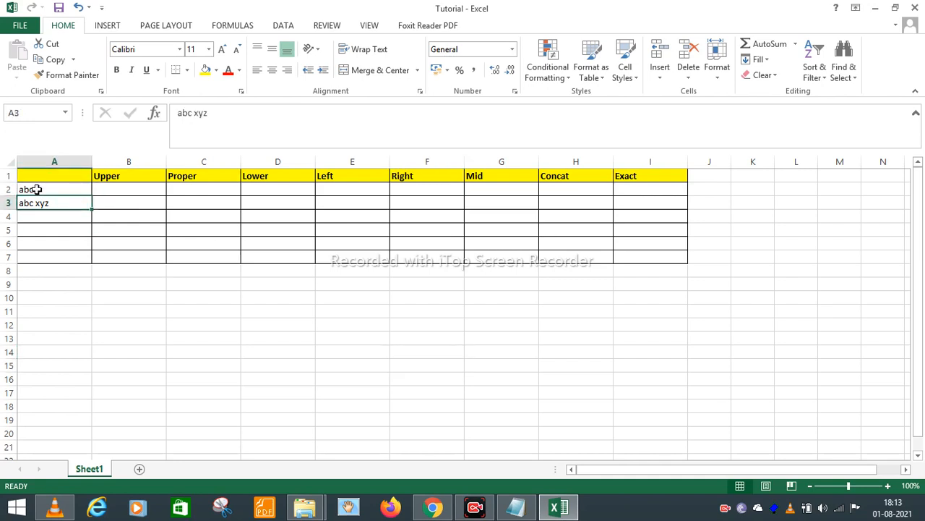
left_click(129, 171)
key("Right")
key("Right")
key("Right")
key("Right")
key("Right")
key("Right")
key("Right")
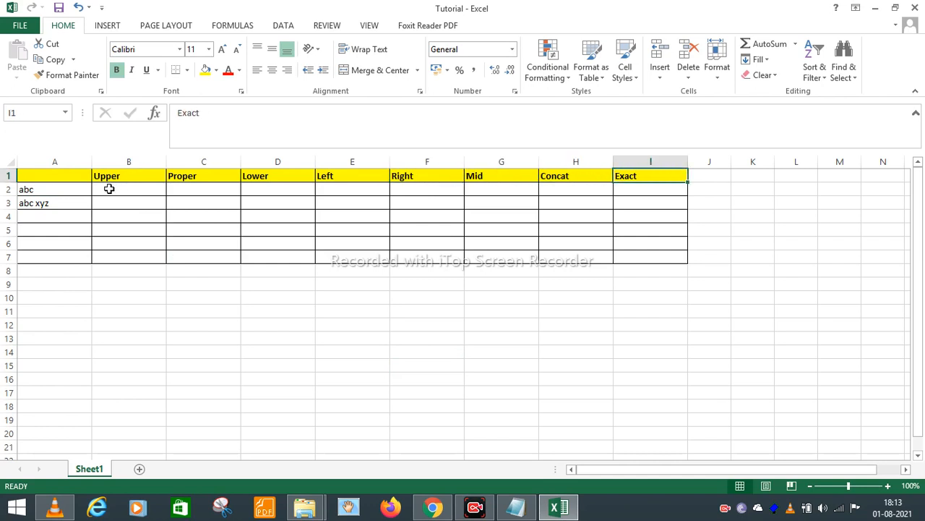
Enter the formula =UPPER(A2) in cell B2 to convert the first sample text to capitals.
left_click(109, 189)
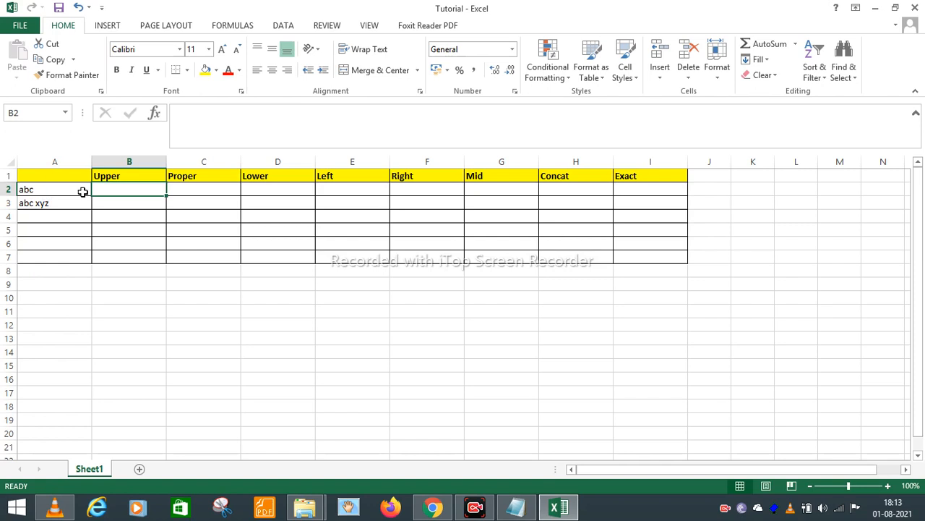
left_click(180, 115)
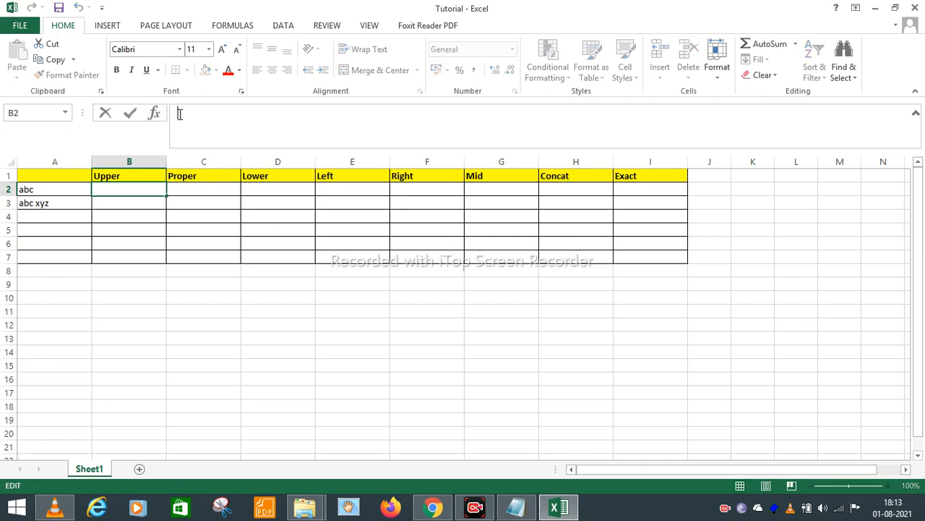
type("=")
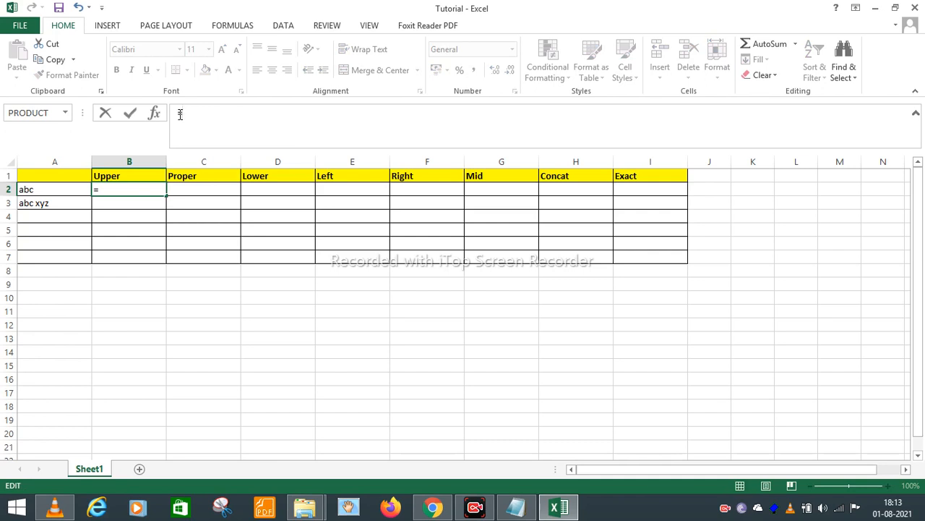
type("UPPER(")
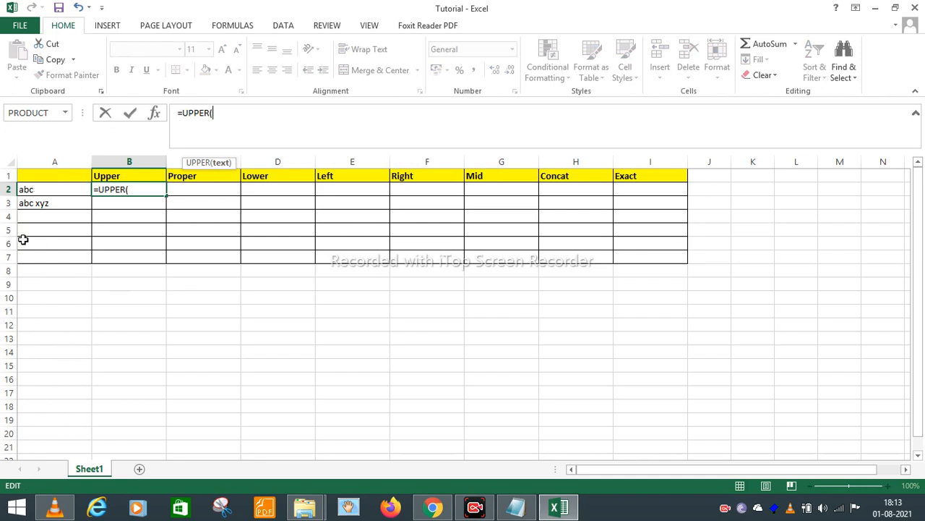
left_click(44, 187)
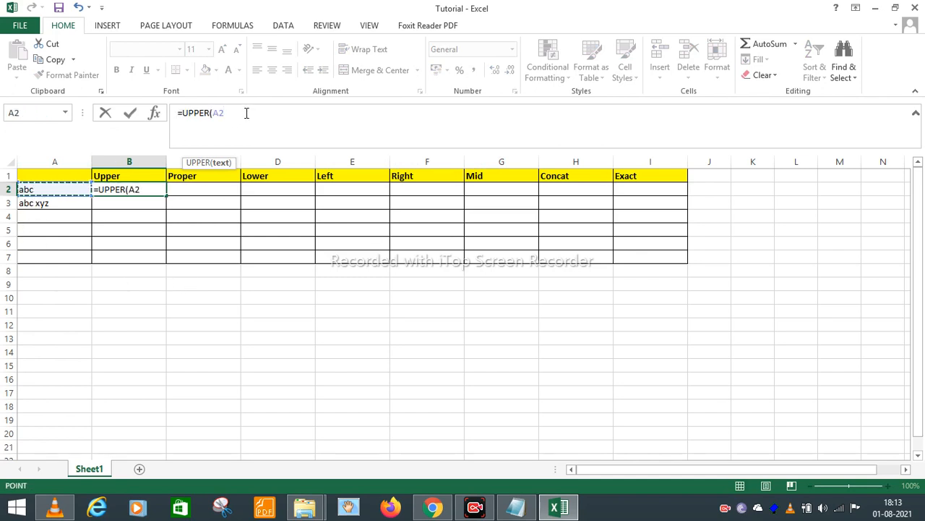
type(")")
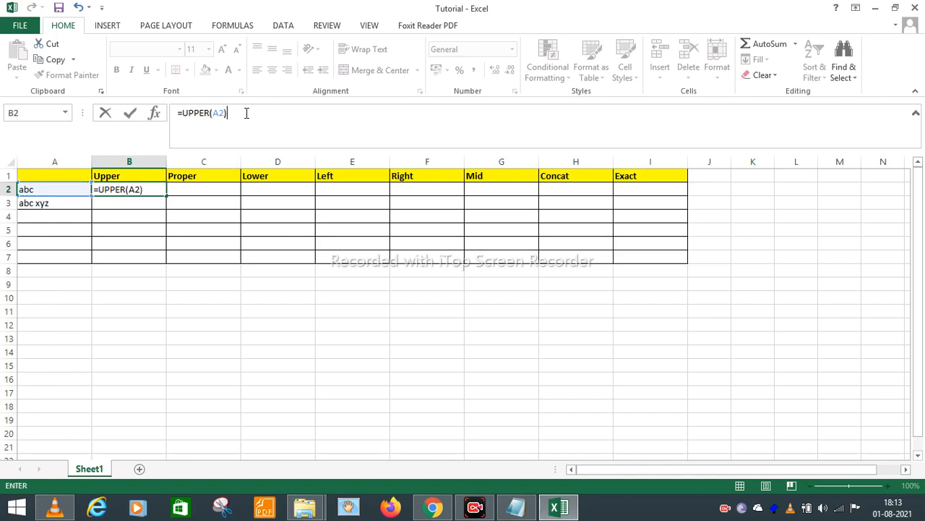
key("Return")
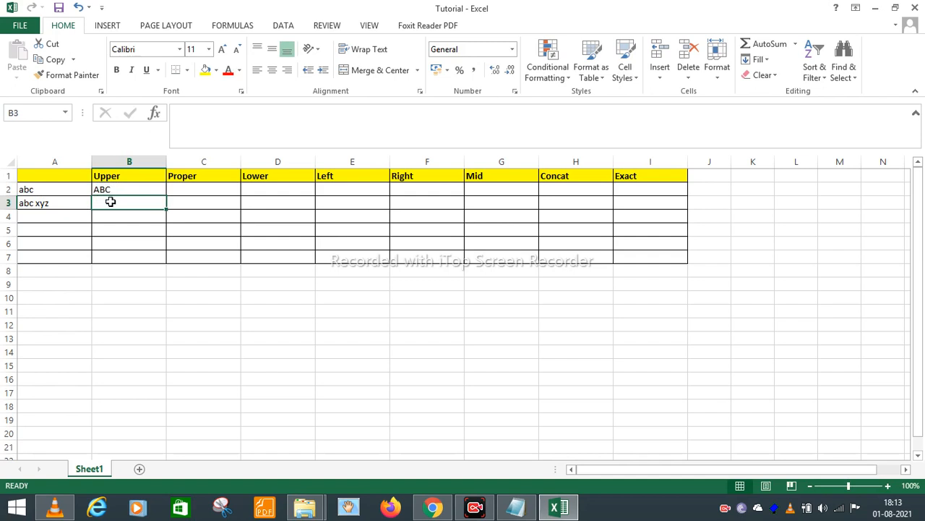
Enter the formula =UPPER(A3) in cell B3 to convert the second sample text to capitals.
left_click(45, 205)
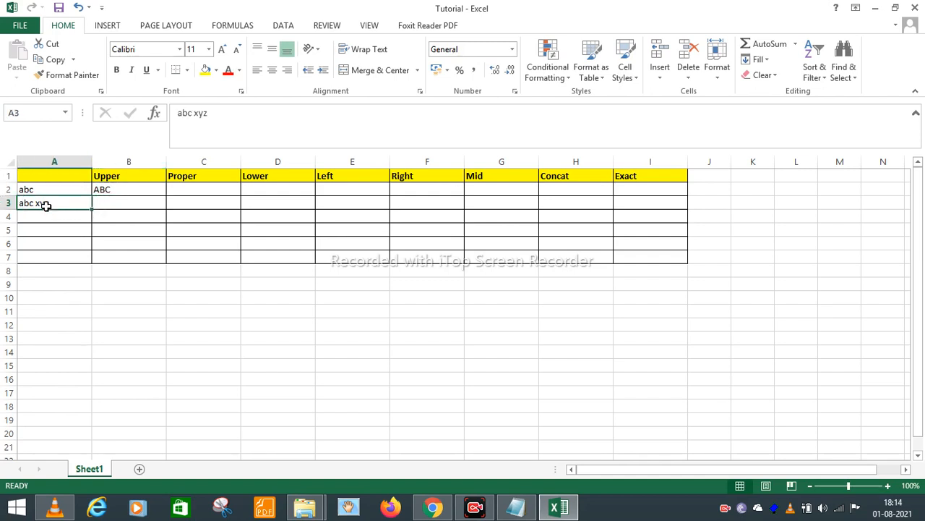
left_click(109, 201)
type("=")
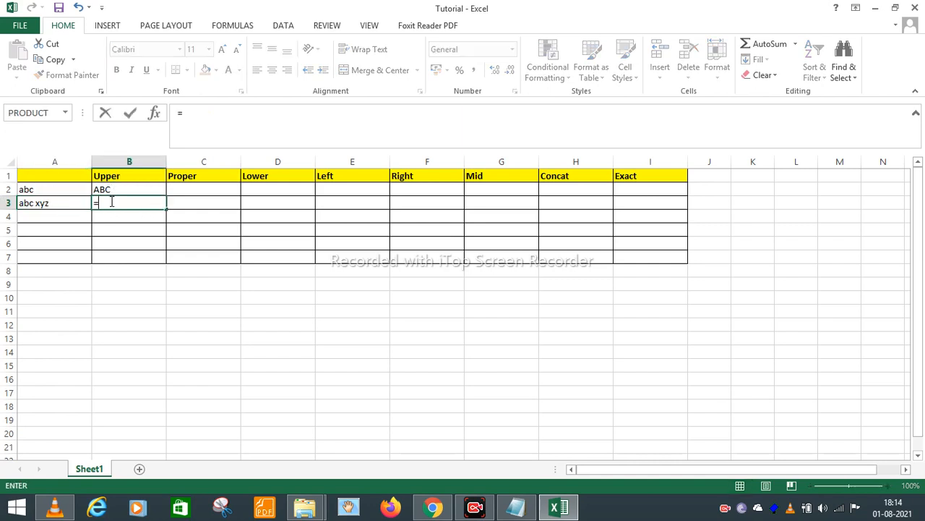
type("UPPER(")
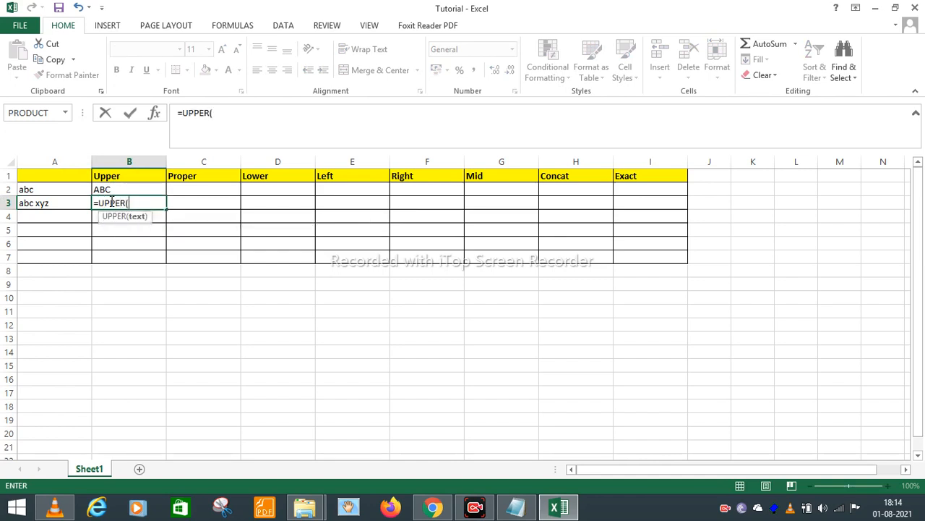
left_click(35, 203)
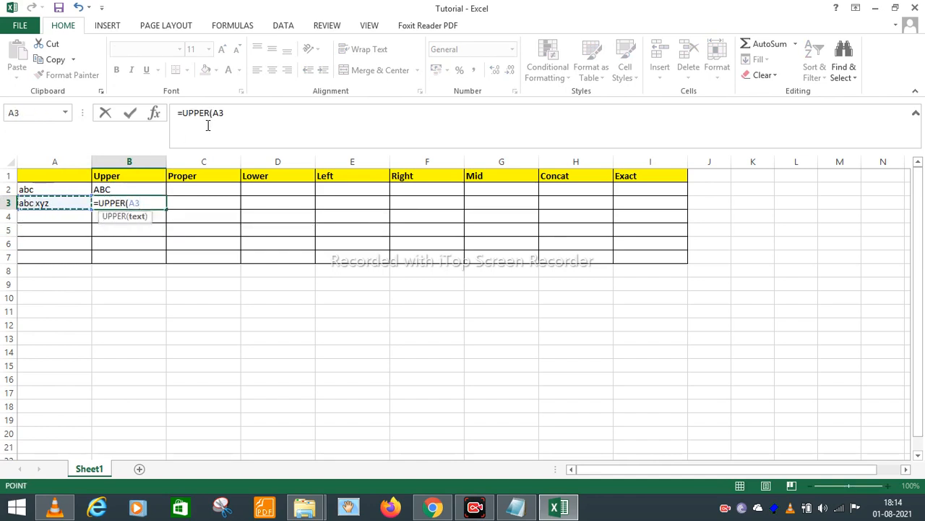
left_click(241, 112)
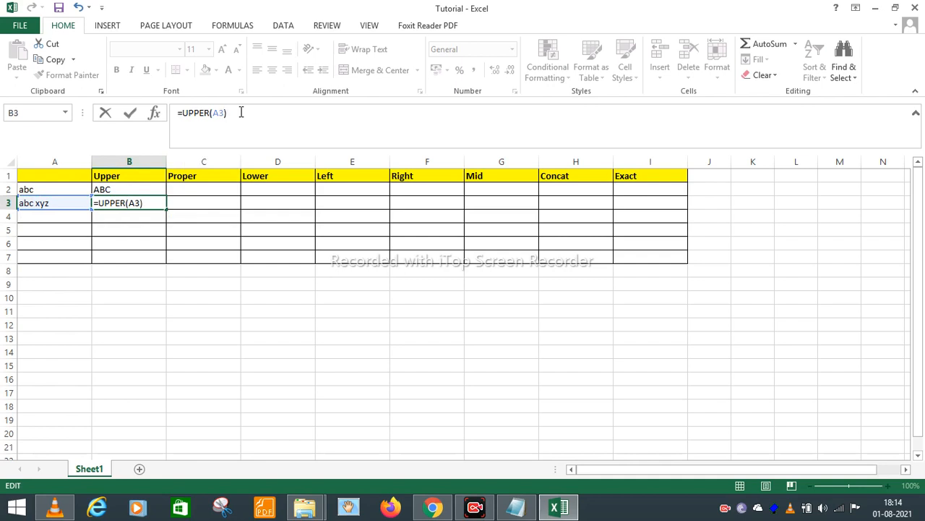
key("Return")
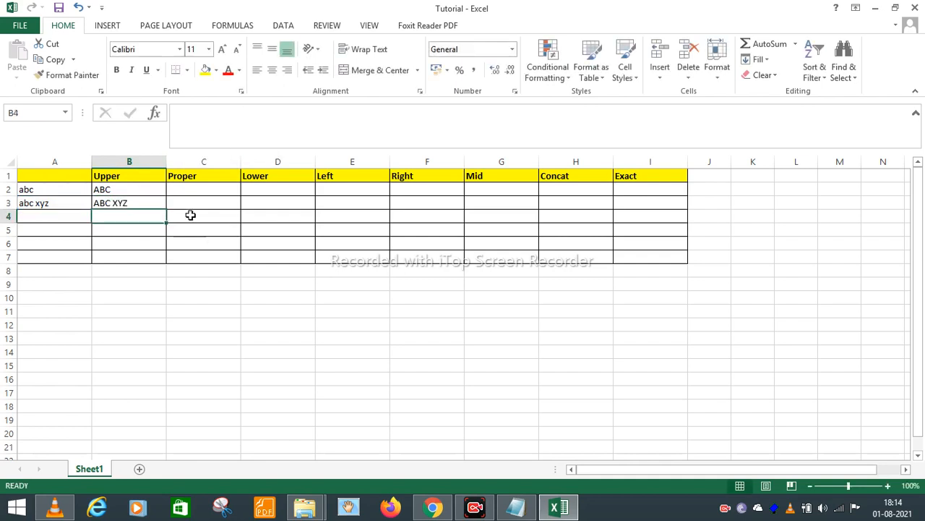
Enter the formula =PROPER(B2) in cell C2 to capitalize only the first letter of the uppercase text.
left_click(186, 186)
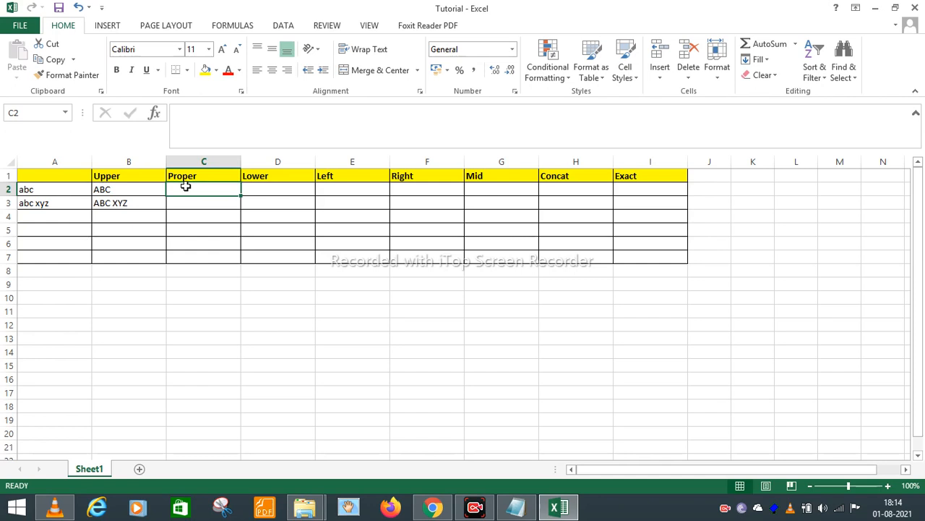
left_click(108, 189)
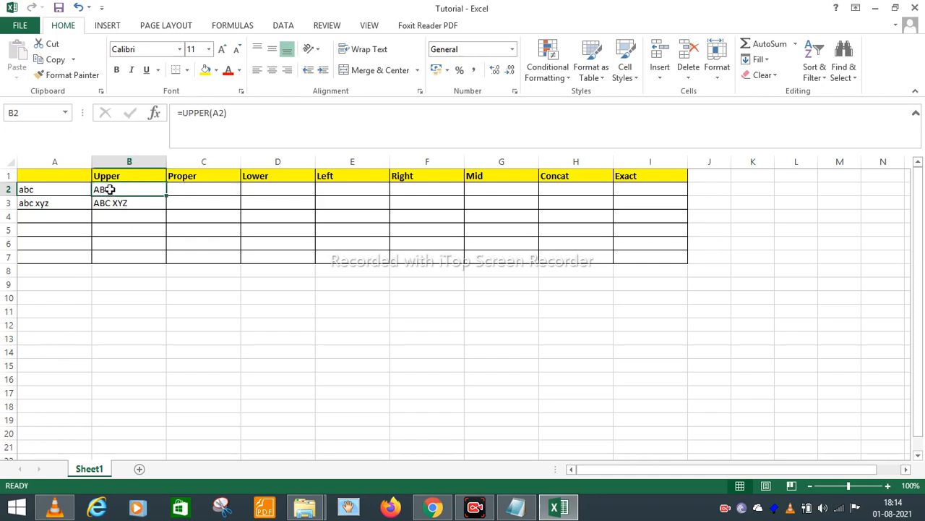
left_click(179, 185)
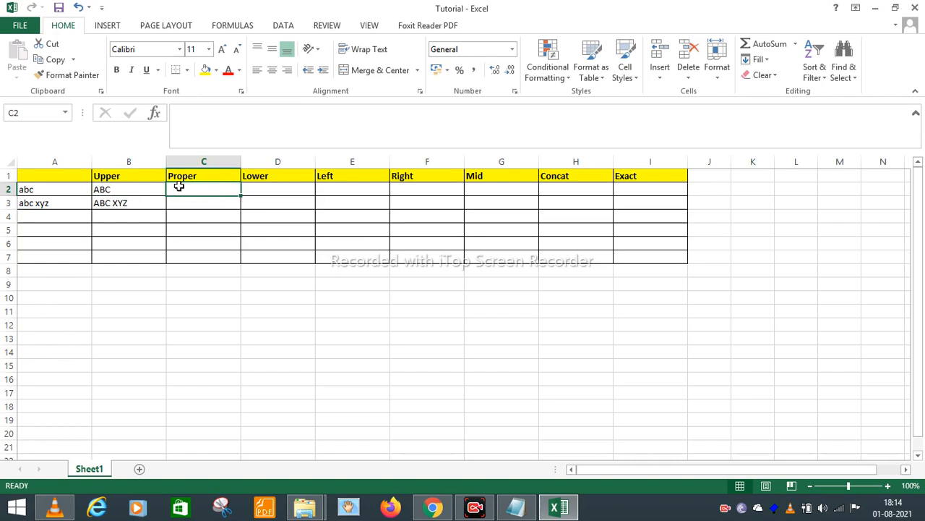
type("=PROPER(")
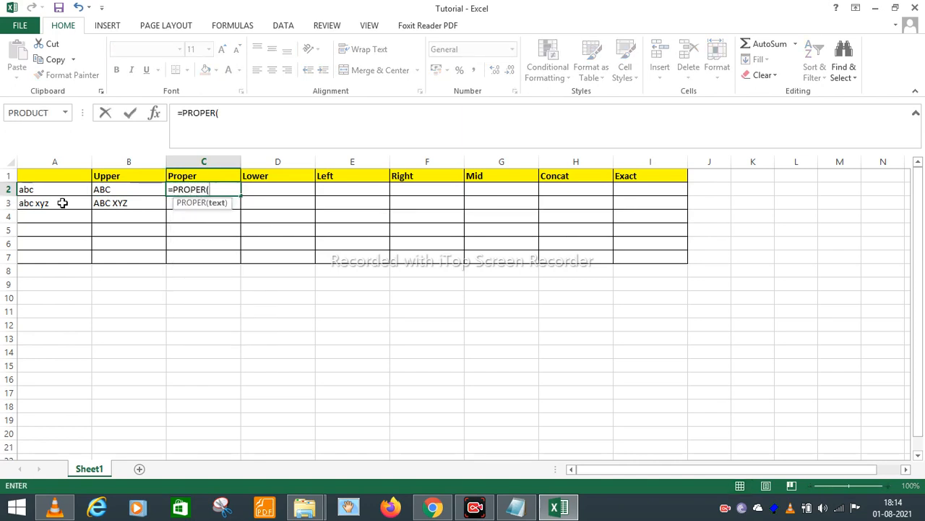
left_click(116, 189)
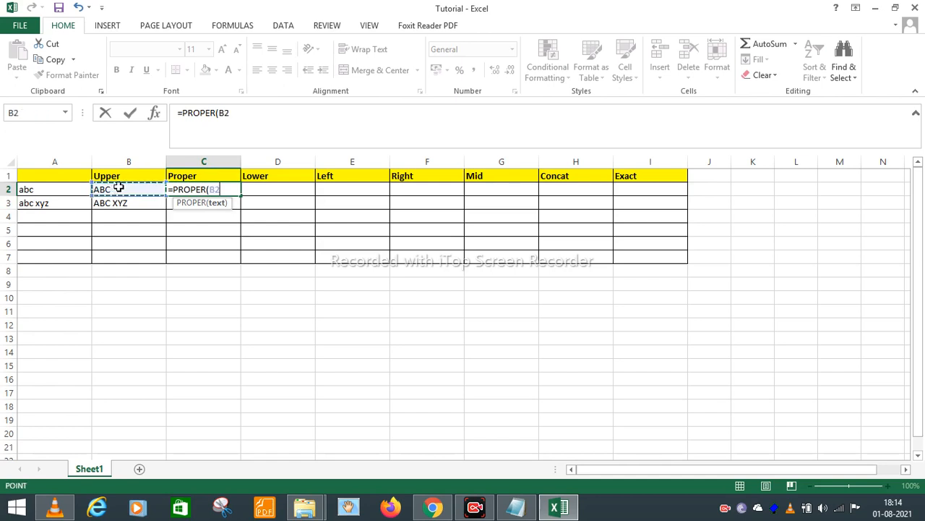
left_click(238, 114)
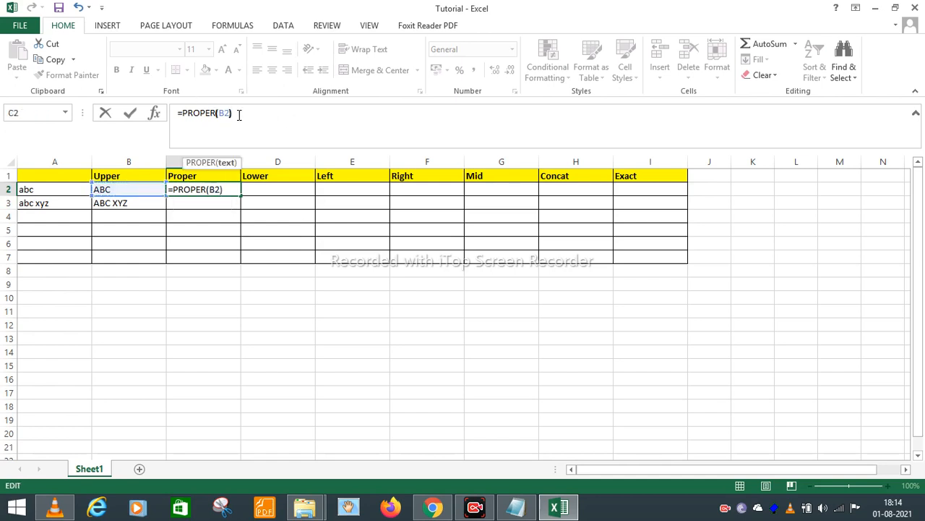
key("Return")
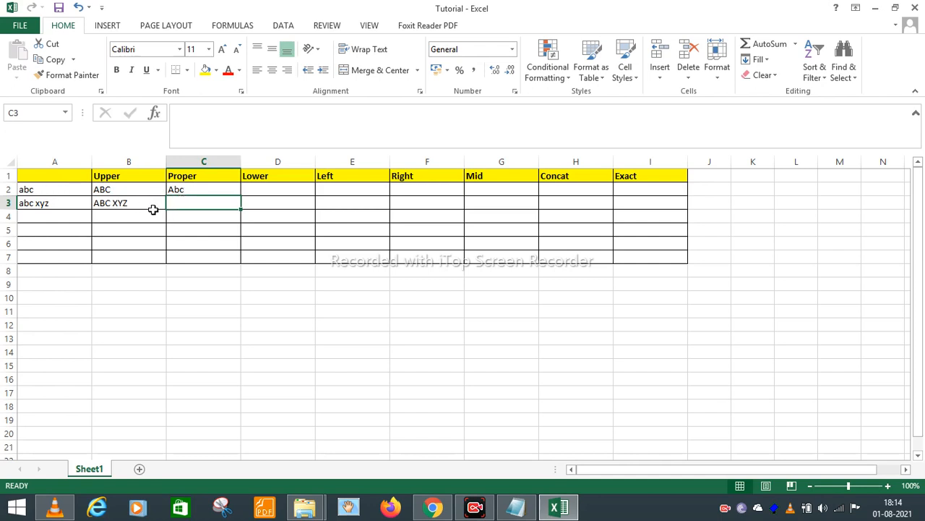
Enter the formula =PROPER(A3) in cell C3 to capitalize each word of the second sample text.
left_click(33, 203)
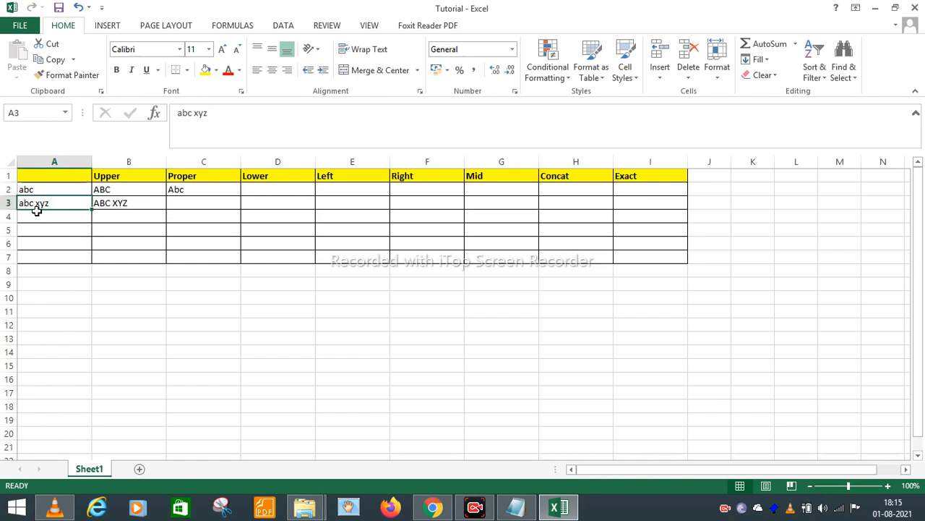
left_click(183, 202)
type("=PROPER(")
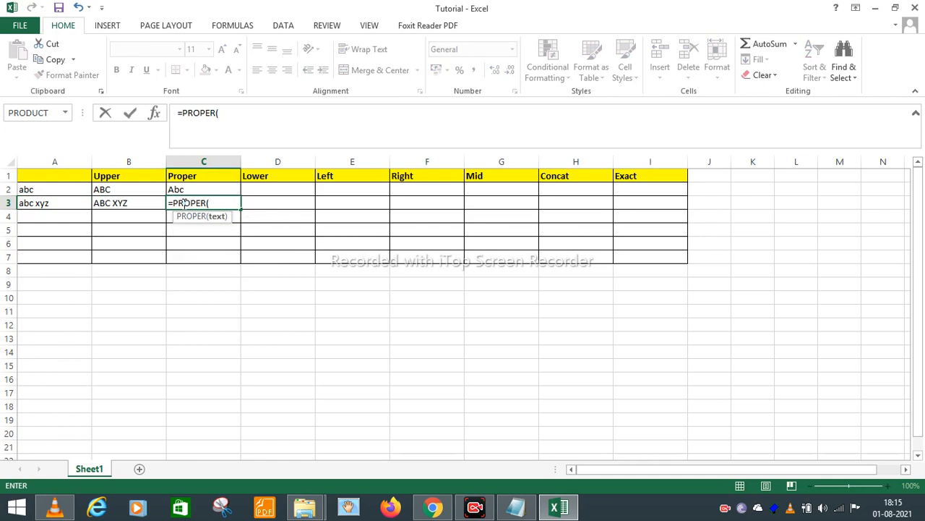
left_click(29, 204)
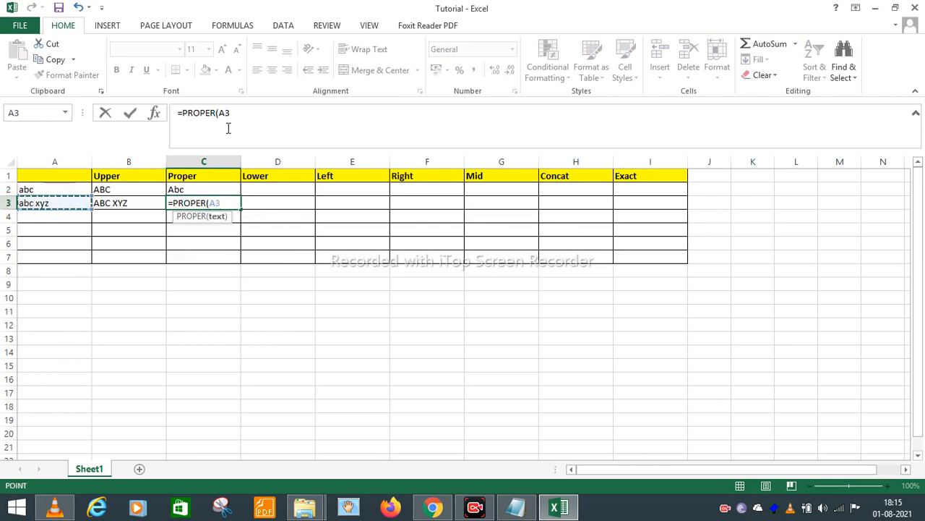
left_click(242, 111)
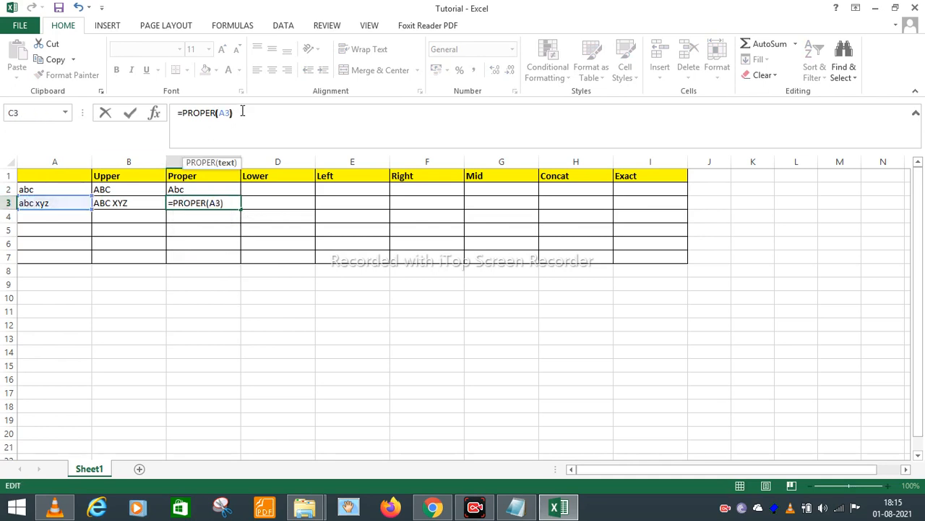
key("Return")
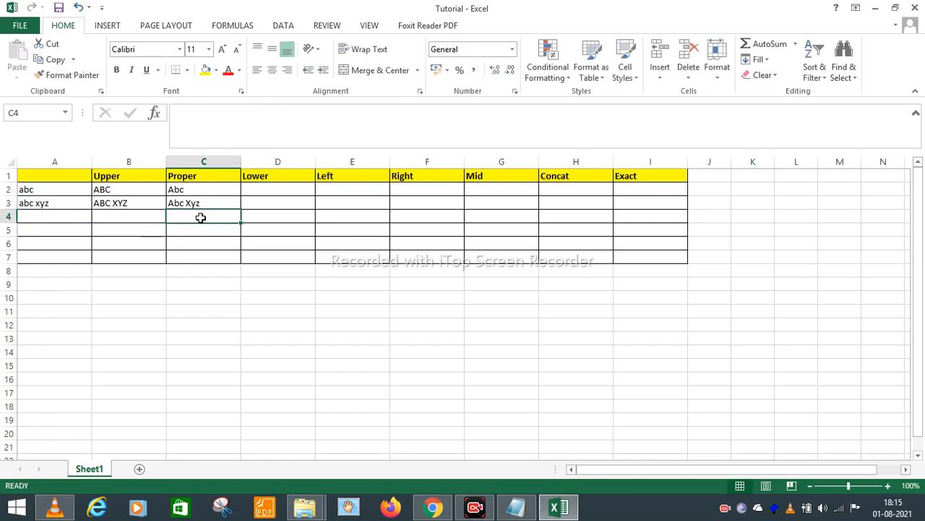
Enter the formula =LOWER(B2) in cell D2 to convert the uppercase text to small letters.
left_click(264, 189)
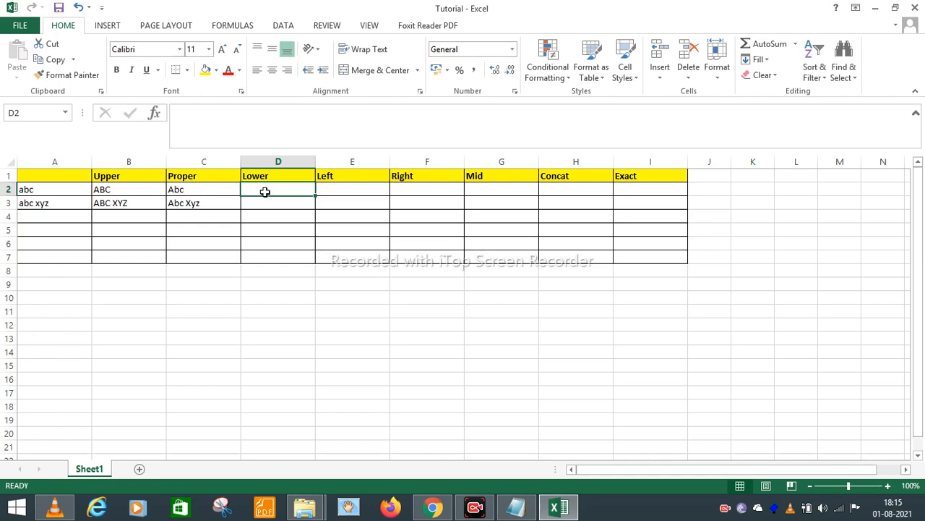
type("=low")
key("Tab")
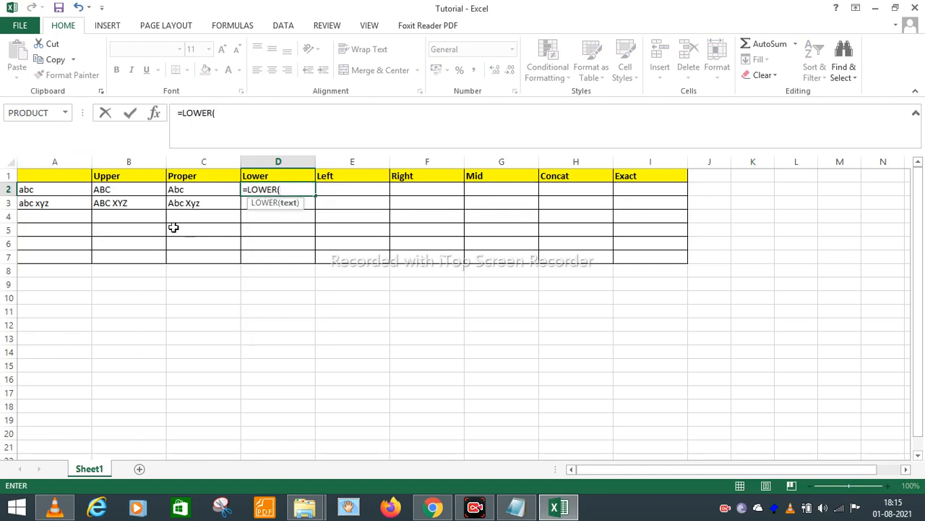
left_click(99, 189)
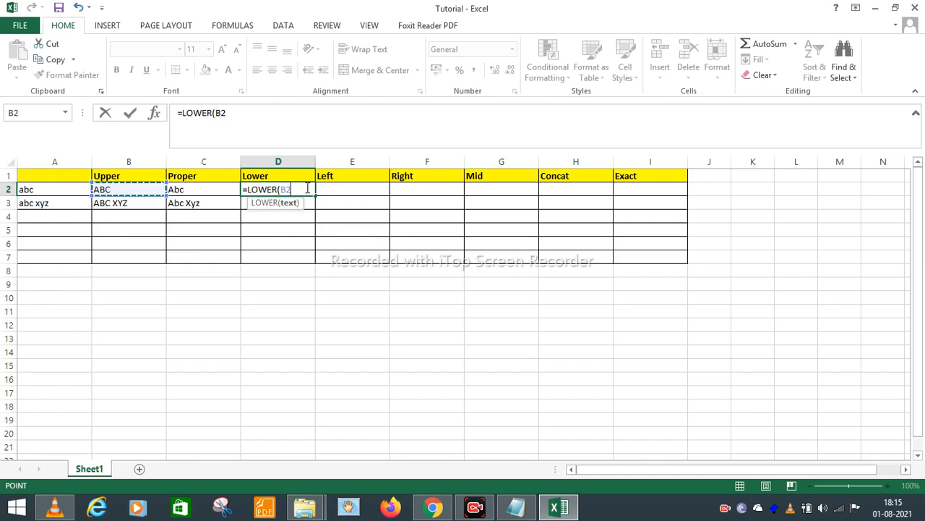
type(")")
key("Return")
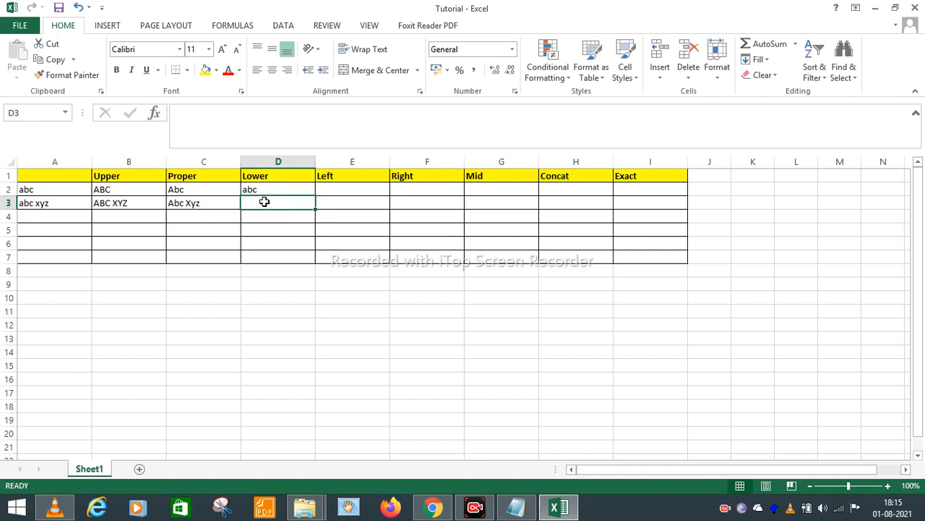
Enter the formula =LOWER(C3) in cell D3 to convert the proper-case text to small letters.
type("=LOWER(")
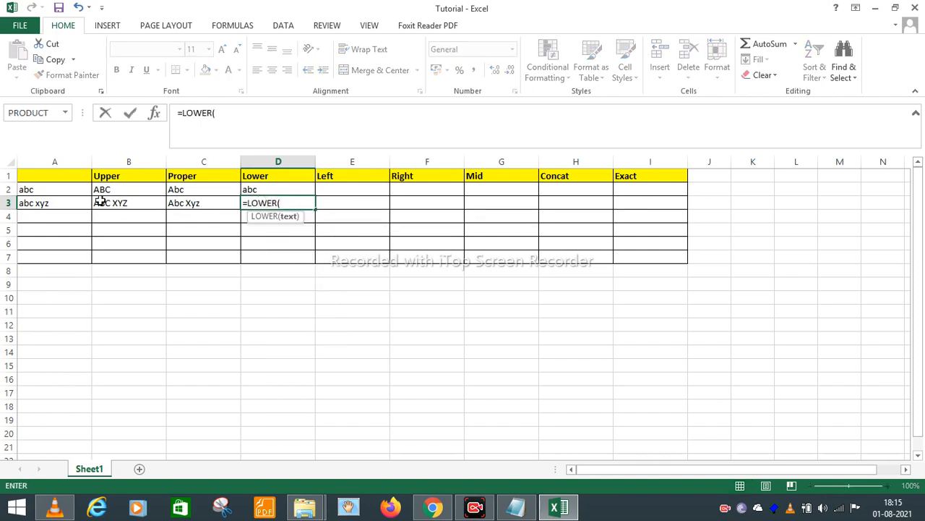
left_click(190, 203)
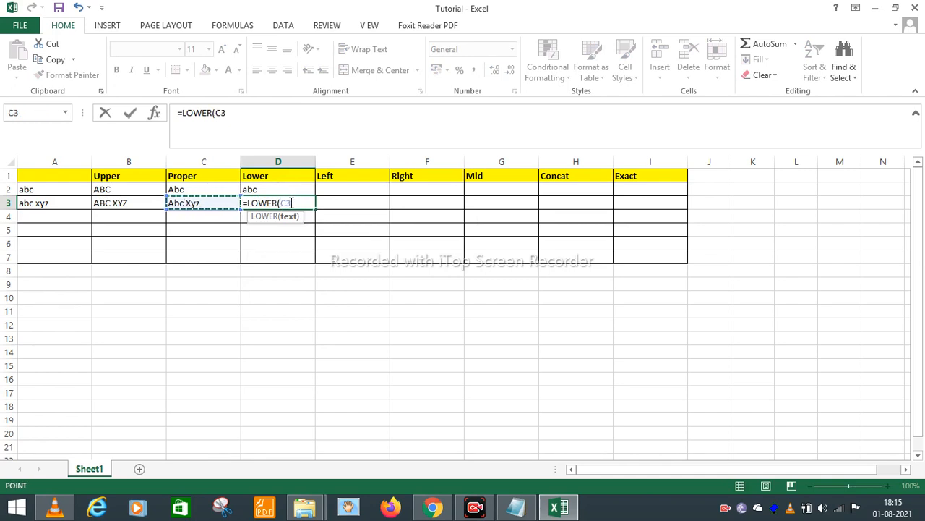
type(")")
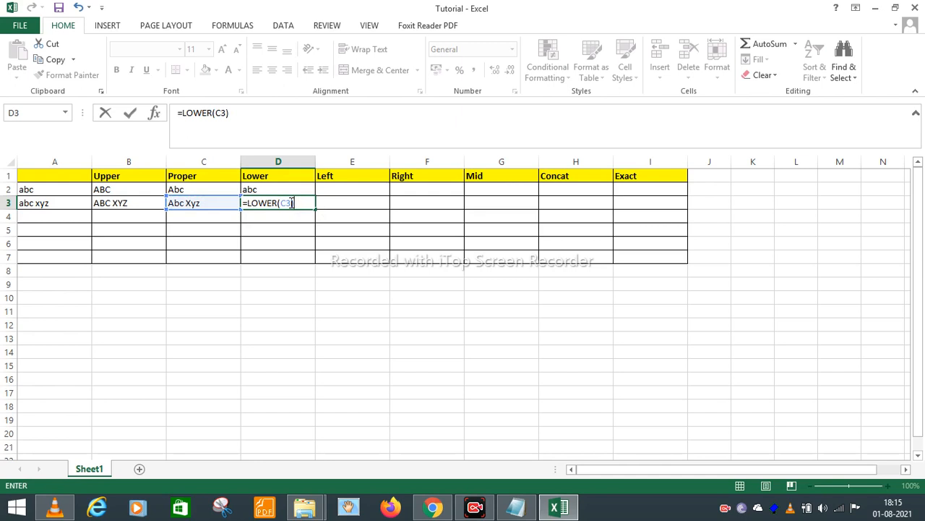
key("Return")
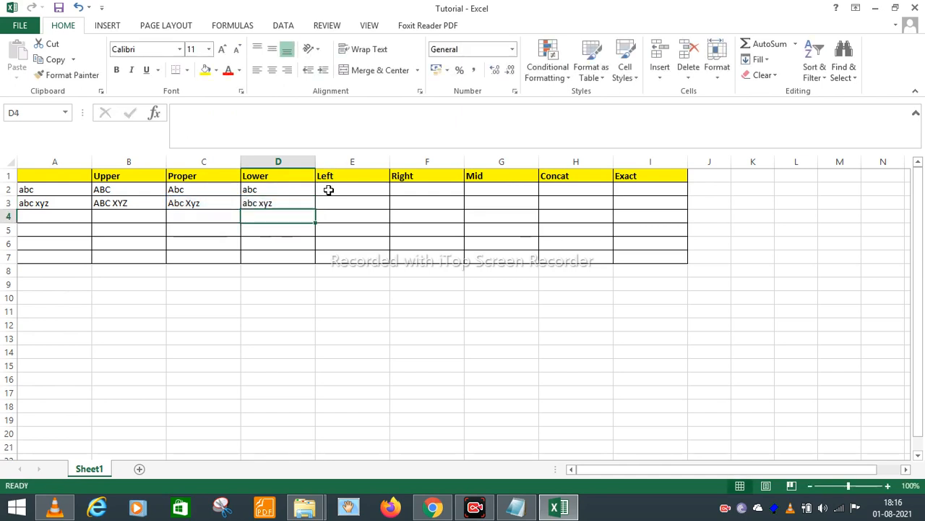
Enter the formula =LEFT(A2,2) in cell E2 to extract the first two characters of the first sample text.
left_click(329, 189)
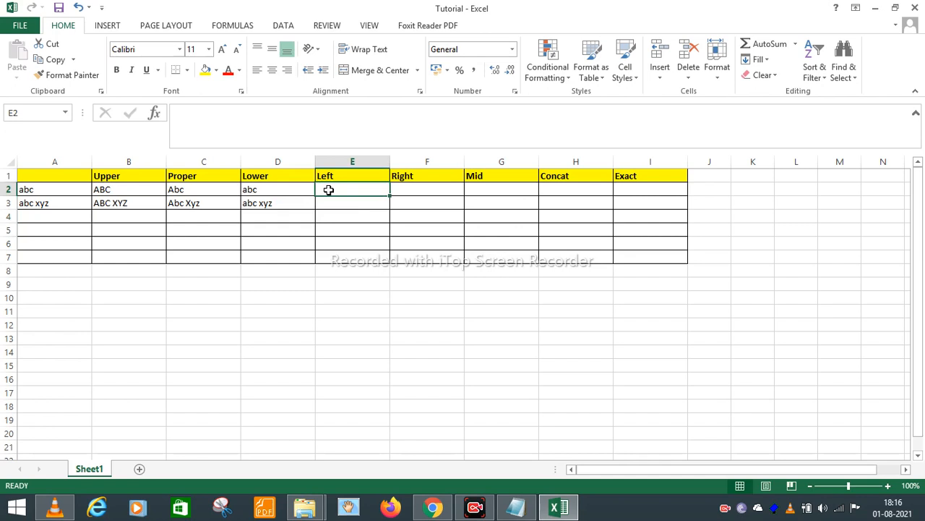
left_click(70, 185)
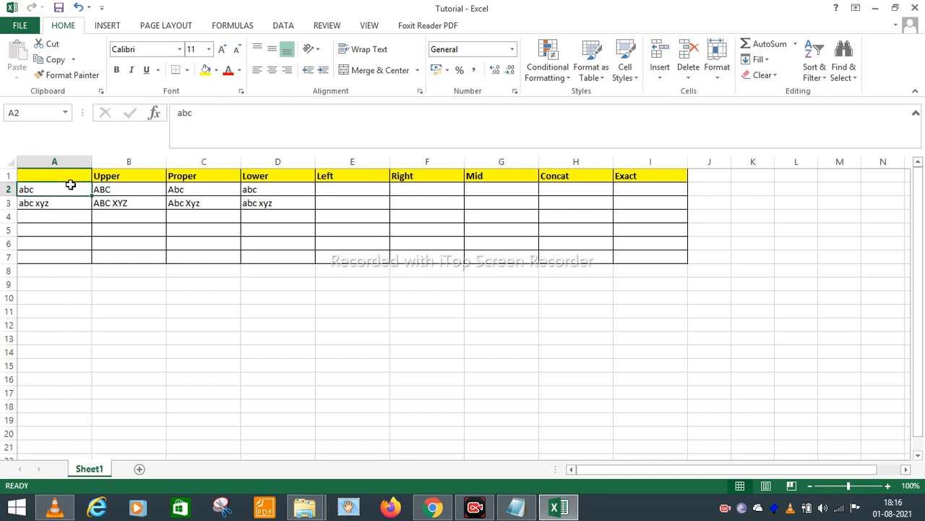
left_click(325, 189)
left_click(181, 110)
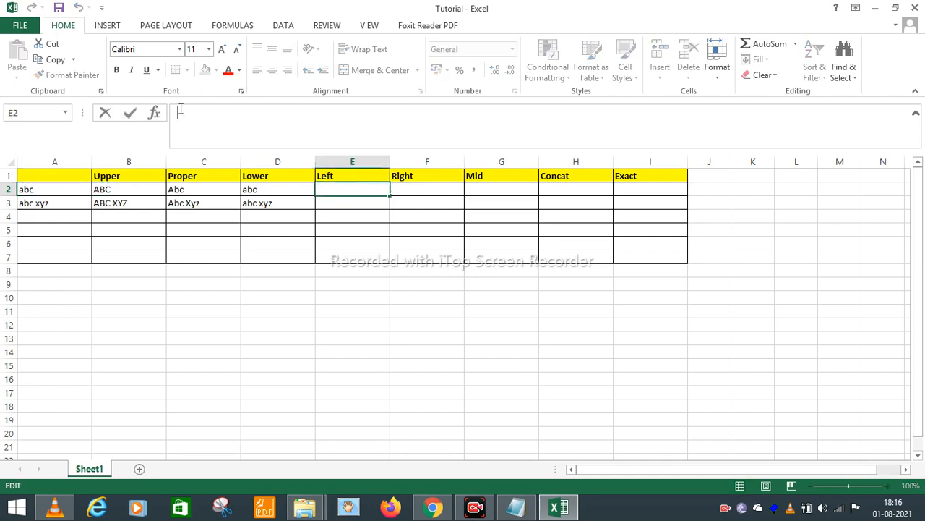
type("=LEF")
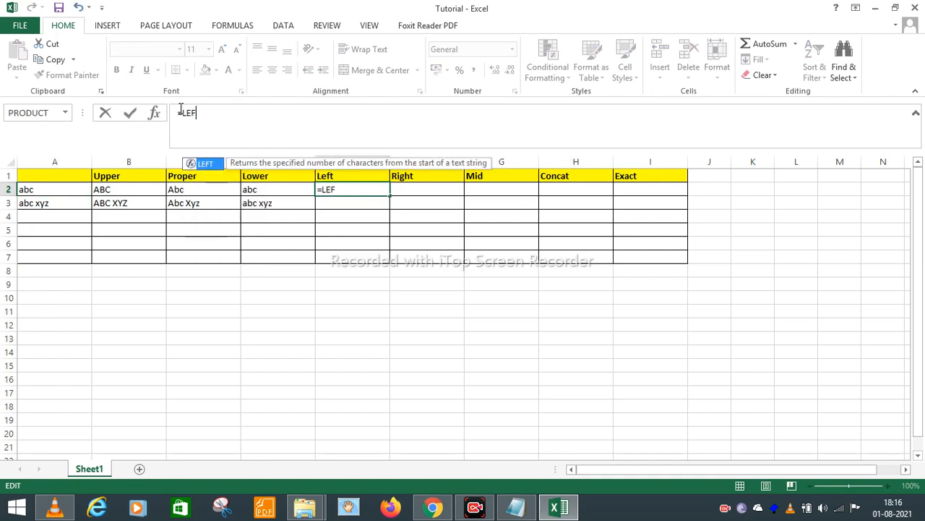
type("T(")
left_click(53, 187)
type(",2)")
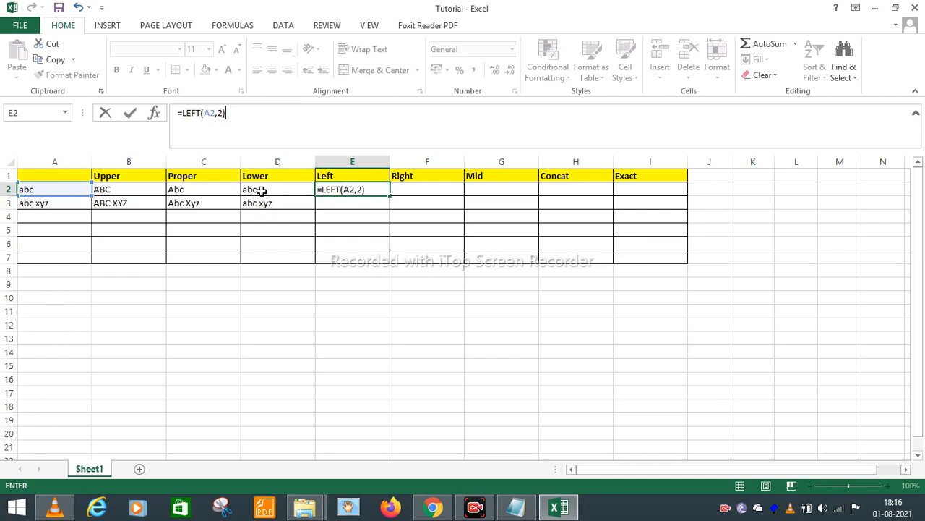
key("Return")
left_click(353, 188)
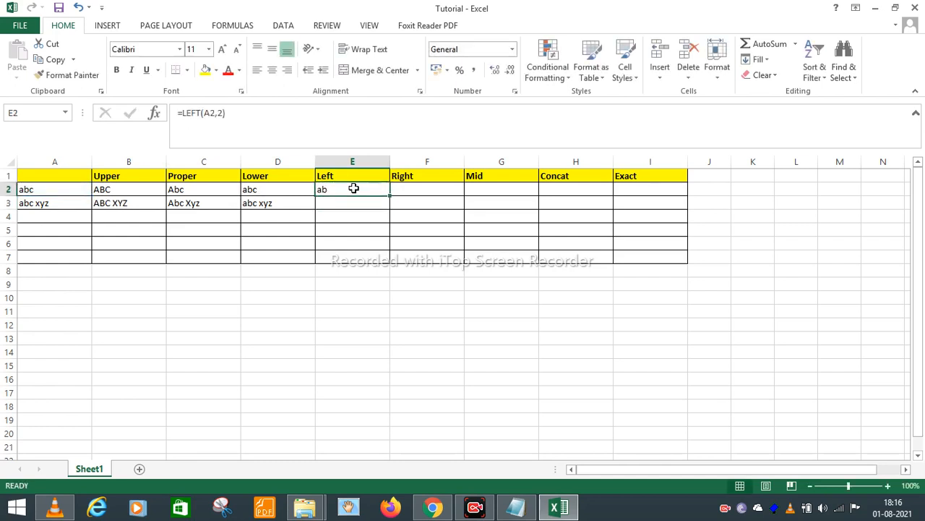
Enter the formula =LEFT(A3,5) in cell E3 to extract the first five characters of the second sample text.
left_click(60, 201)
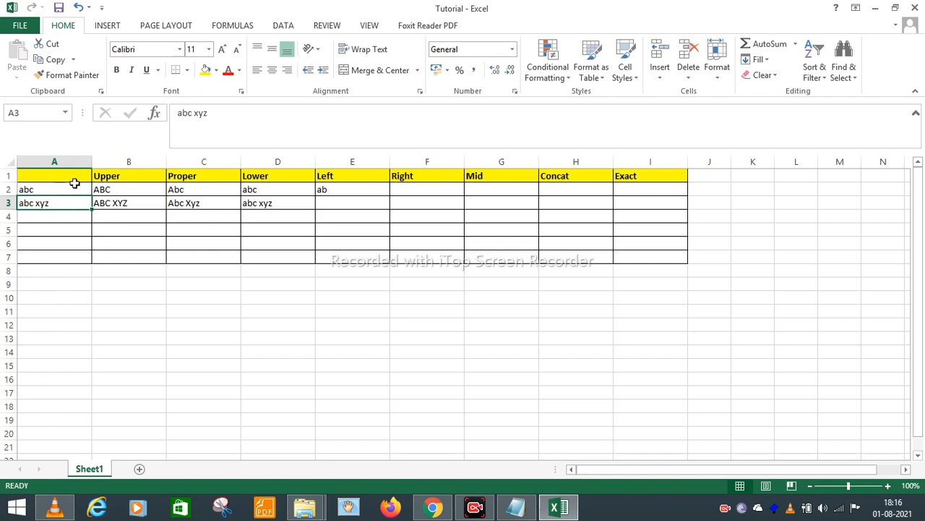
left_click(178, 115)
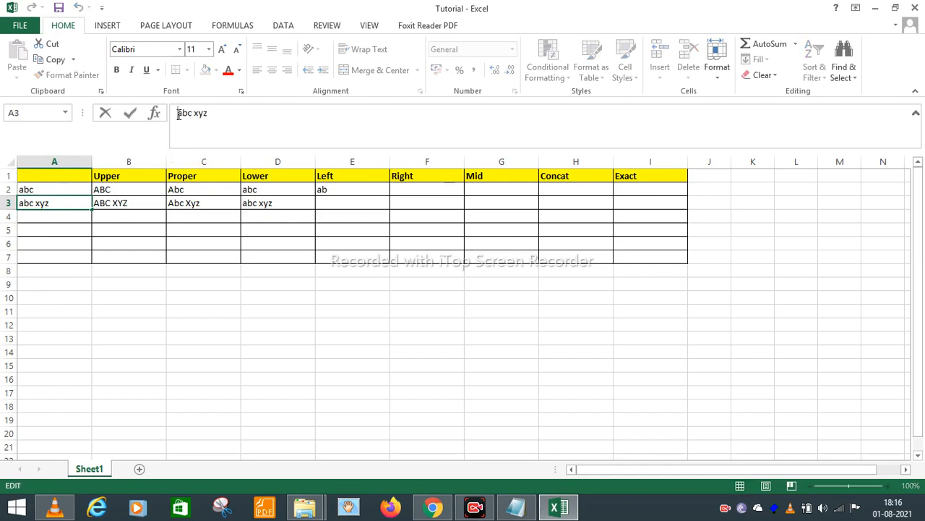
key("Right")
key("Right")
key("Right")
left_click(336, 203)
type("=")
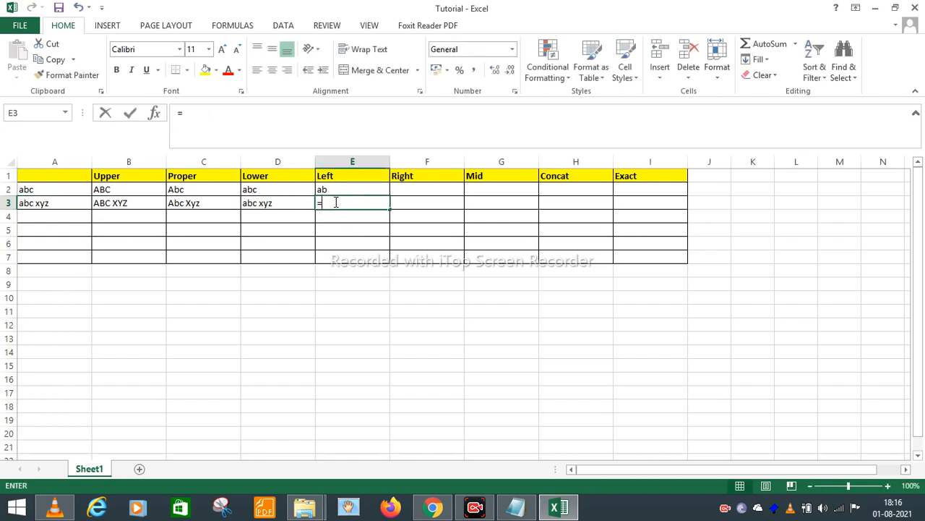
type("LEFT(")
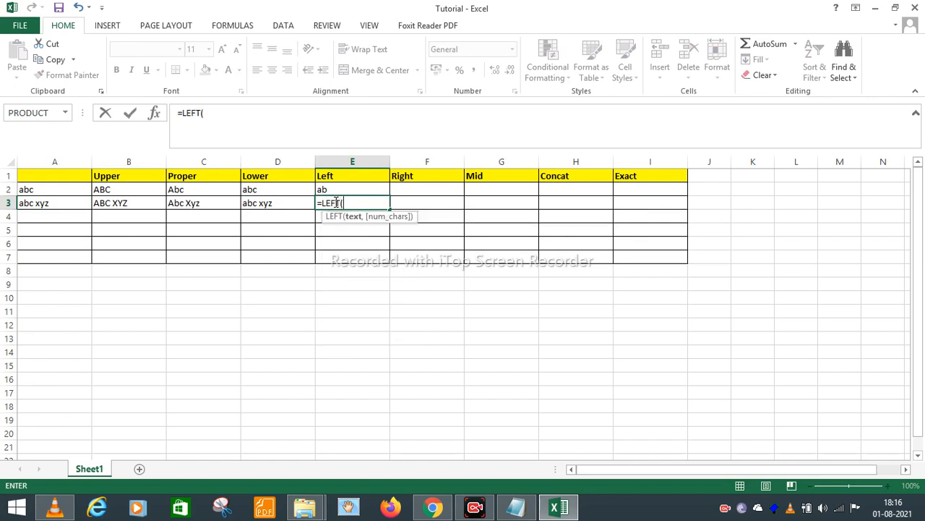
left_click(42, 205)
type(",")
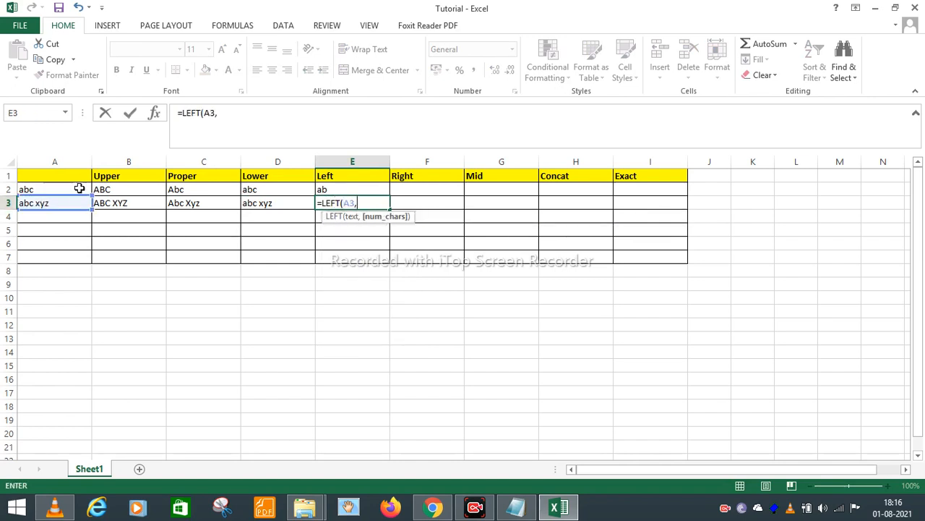
type("5)")
left_click(346, 320)
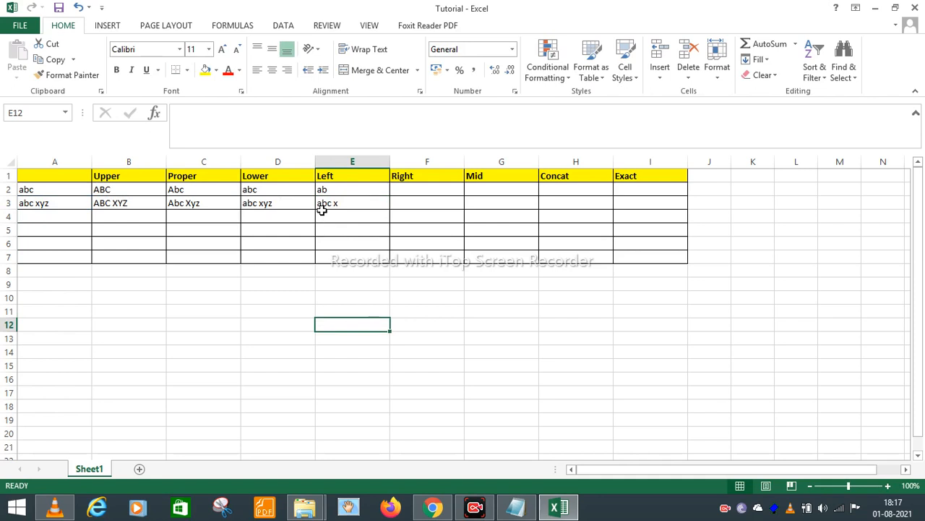
Try to enter the formula =UPPER(A2,2) in cell F2 of the Right column.
left_click(410, 188)
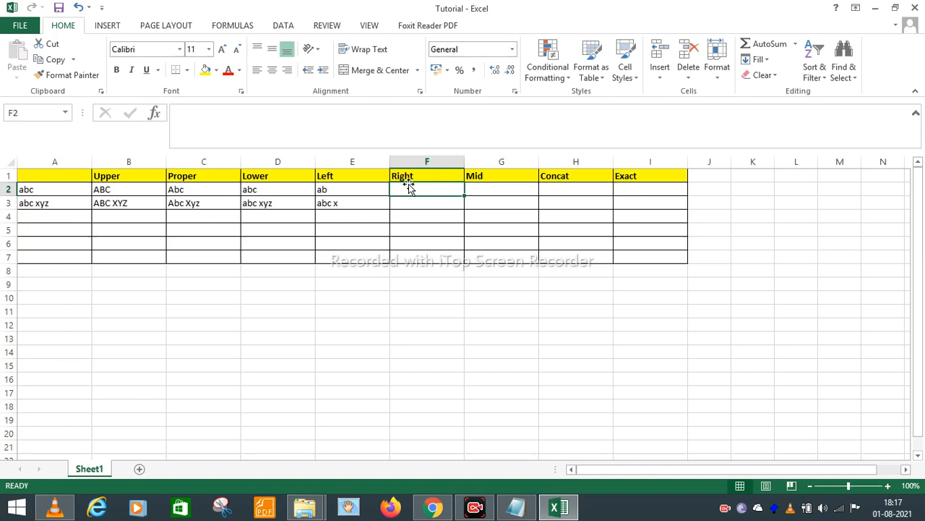
type("=UPPER(")
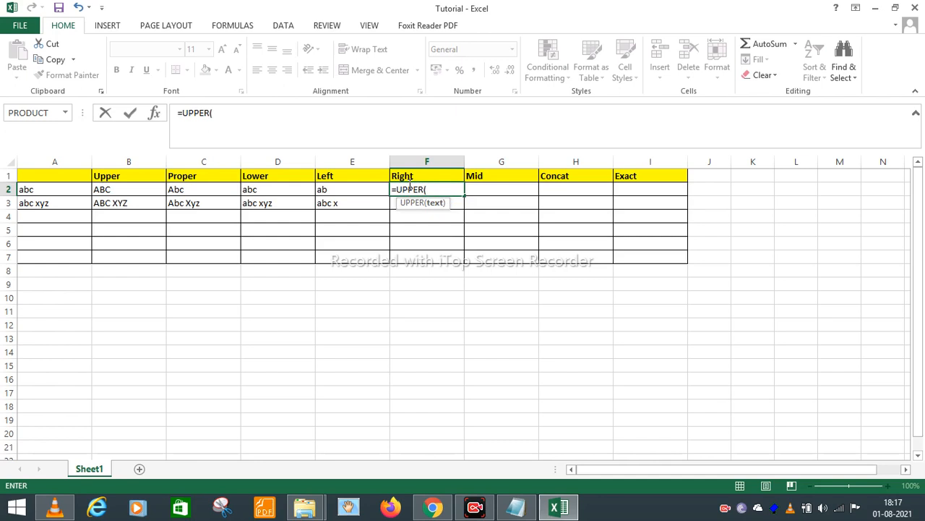
left_click(33, 189)
left_click(235, 112)
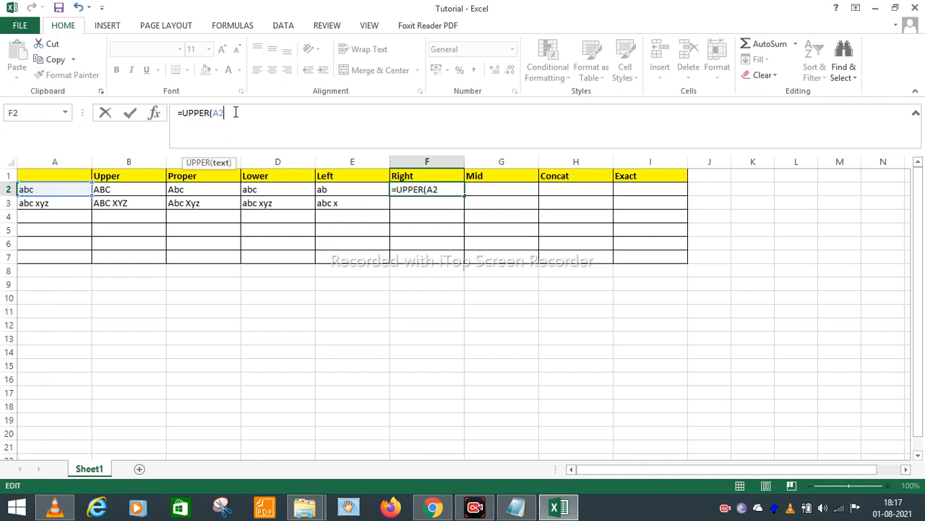
type(",2)")
key("Return")
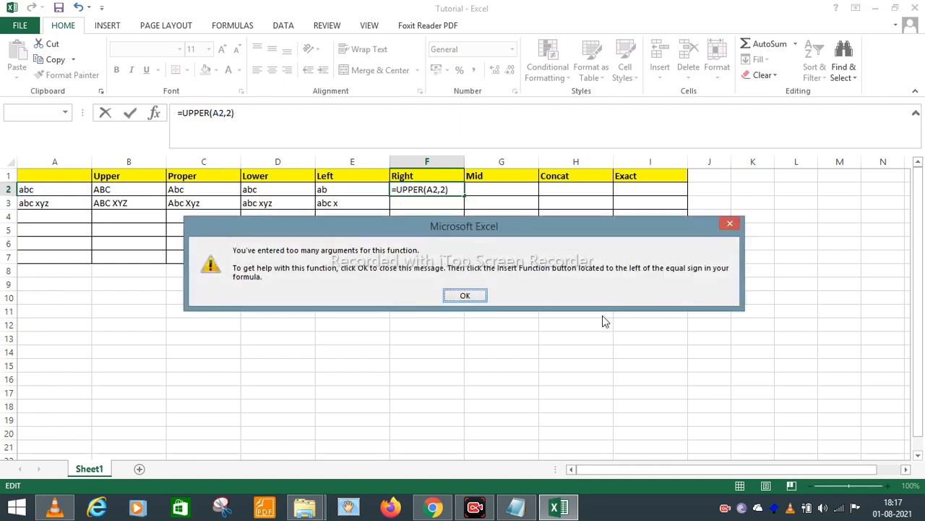
left_click(731, 224)
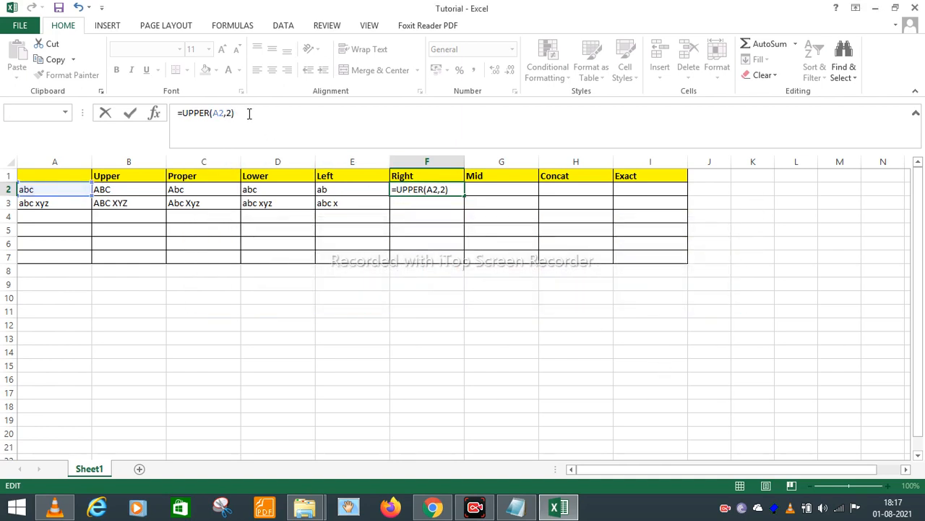
Replace the function name in cell F2 with RIGHT so the formula reads =RIGHT(A2,2).
left_click_drag(209, 112, 186, 112)
type("RIGHT")
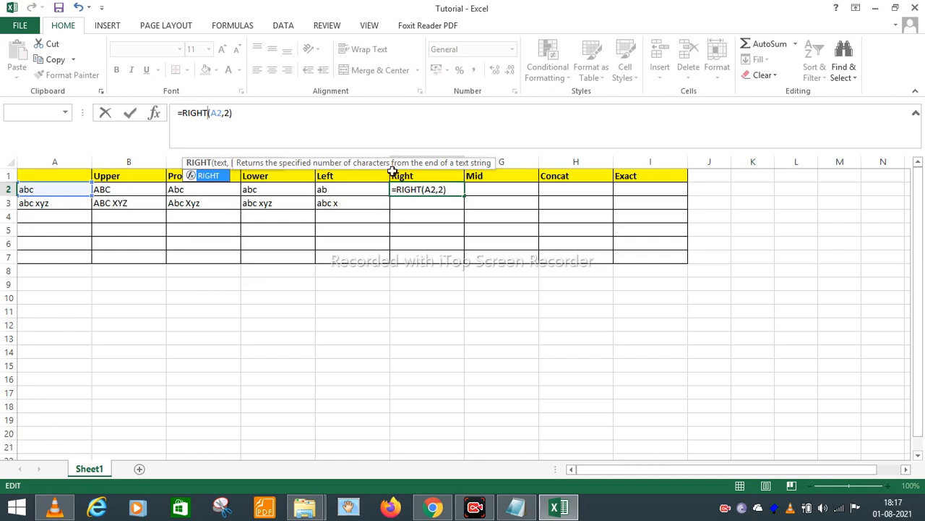
key("Return")
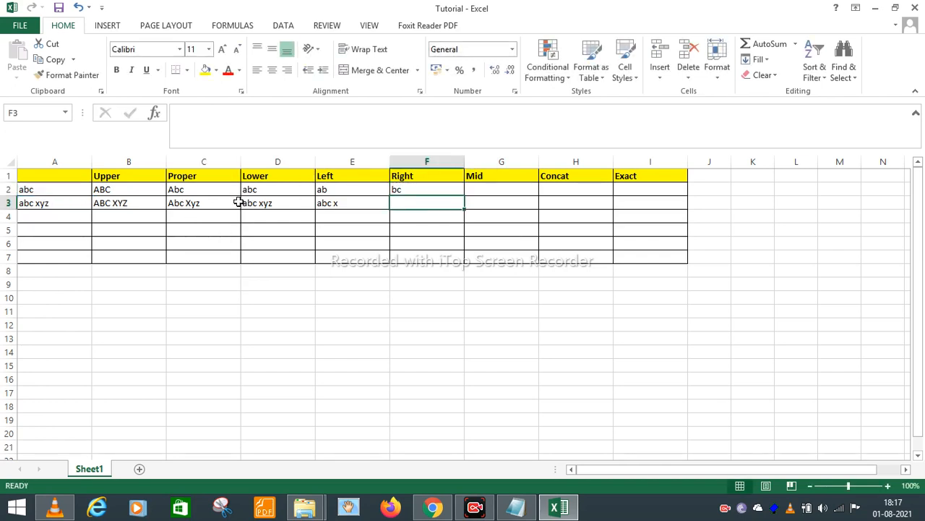
Enter the formula =RIGHT(A3,6) in cell F3 to extract the last six characters of the second sample text.
left_click(49, 203)
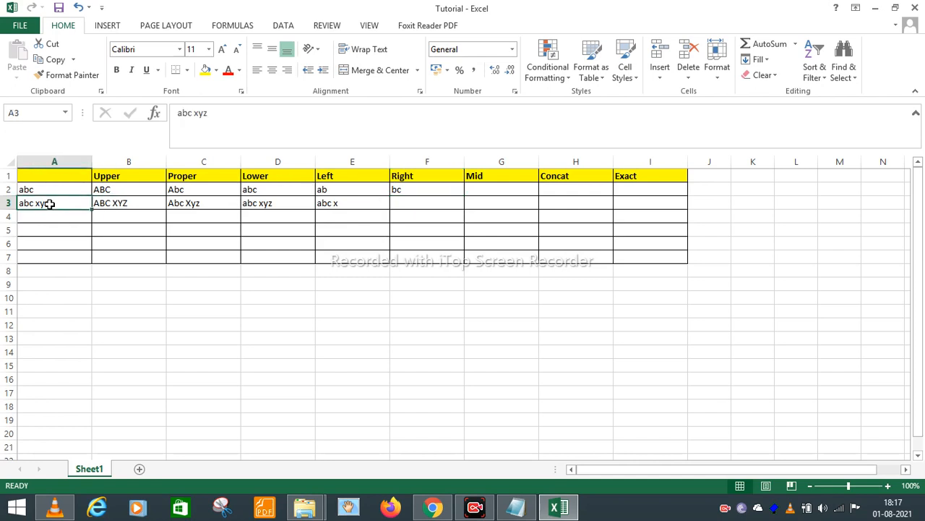
left_click(220, 113)
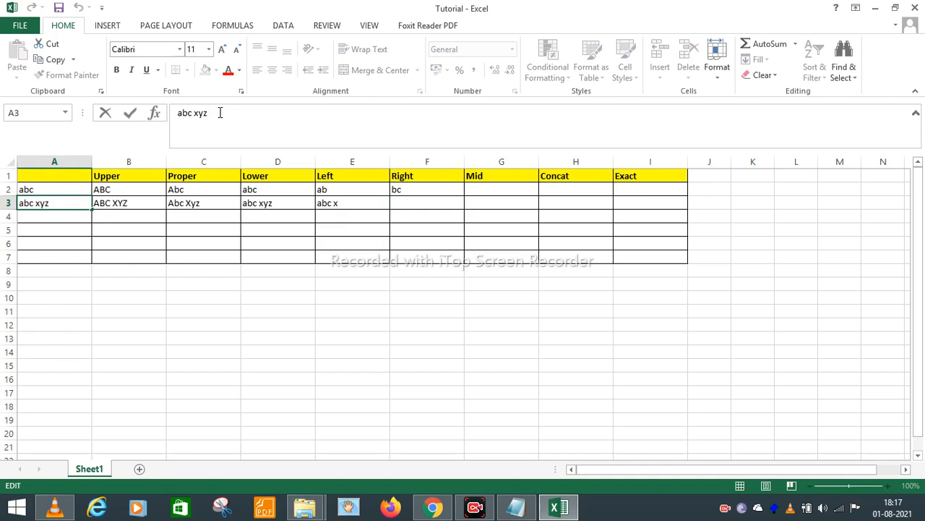
key("Left")
key("Left")
key("Left")
key("Left")
left_click(399, 201)
type("=")
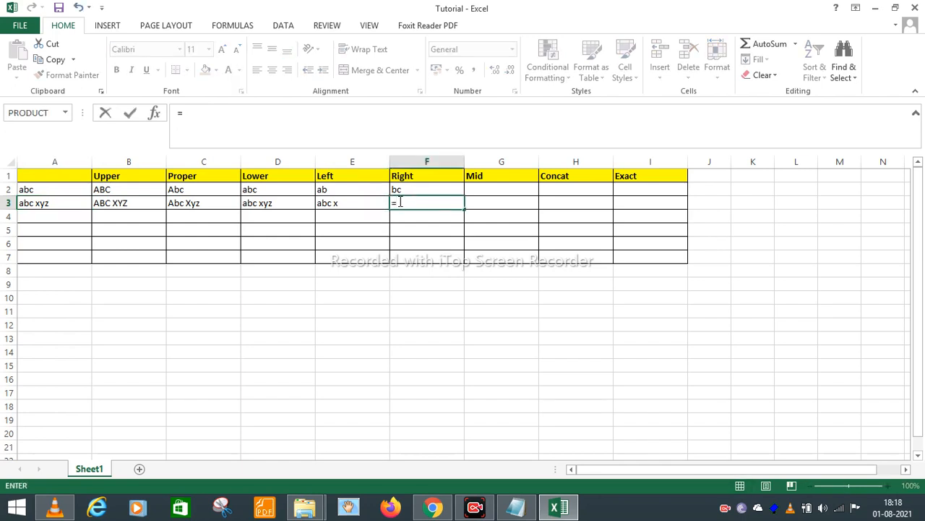
type("RIGHT(")
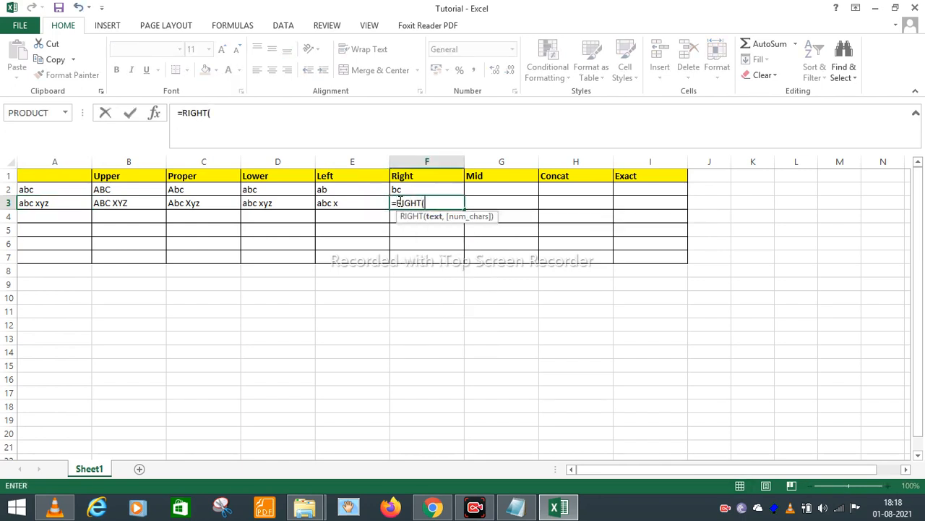
left_click(41, 203)
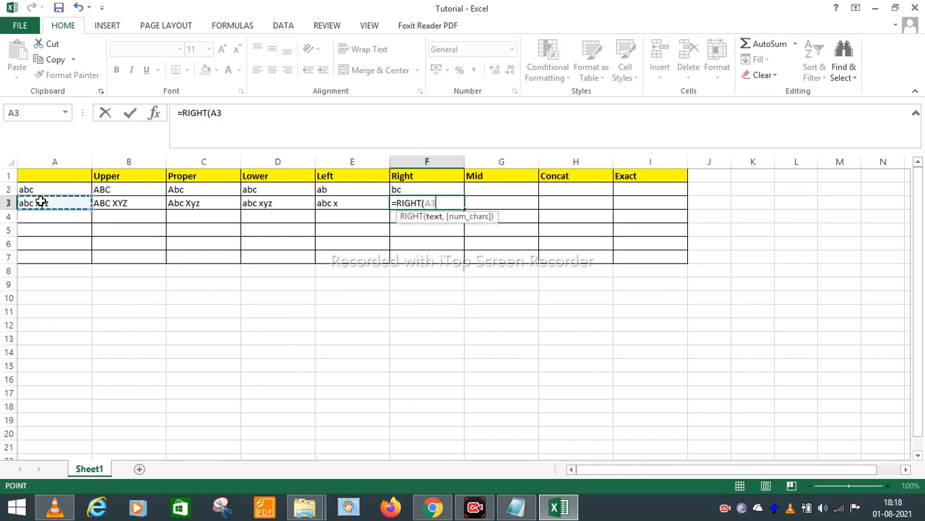
left_click(233, 113)
type(",6")
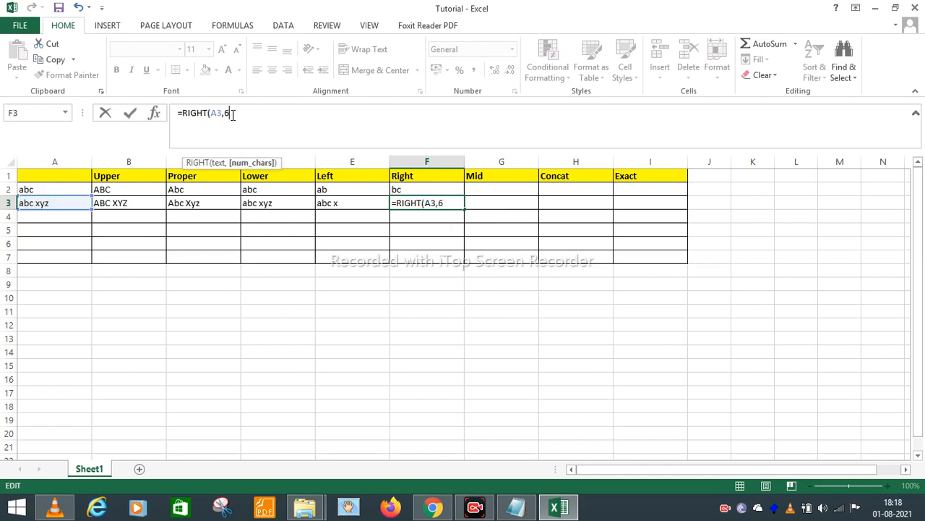
type(")")
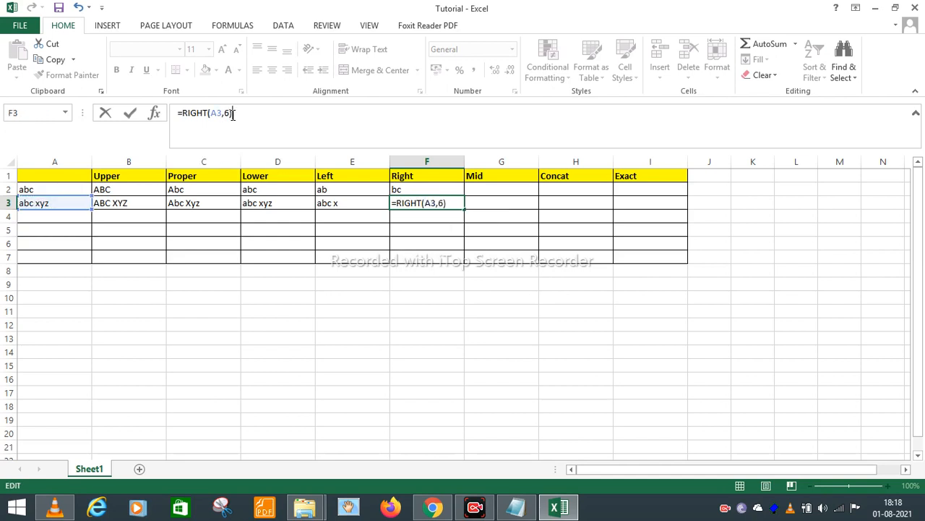
key("Return")
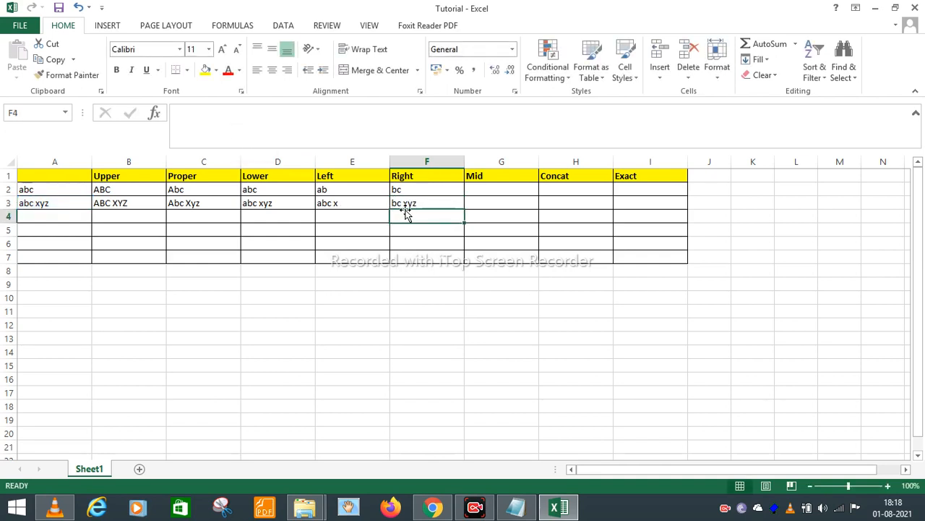
Enter the formula =MID(A2,2,1) in cell G2 to extract one character starting from the second position.
left_click(483, 186)
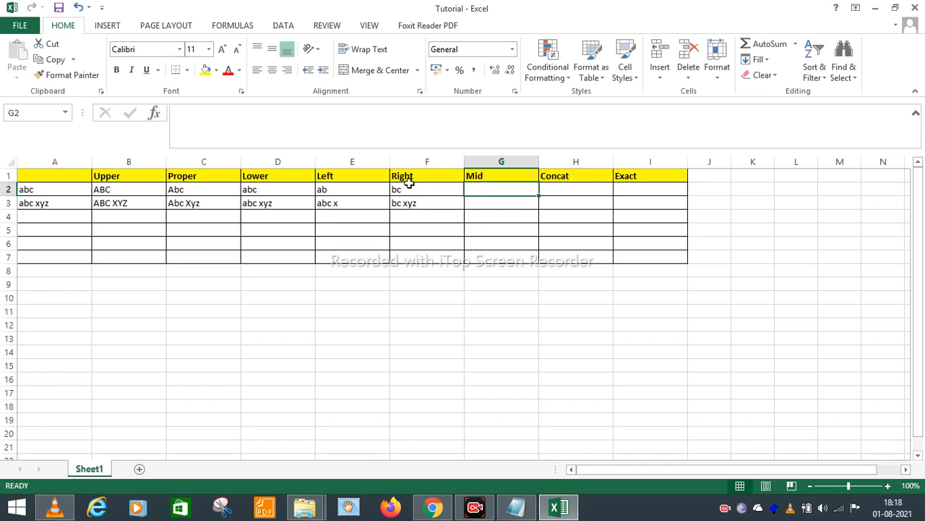
left_click(56, 189)
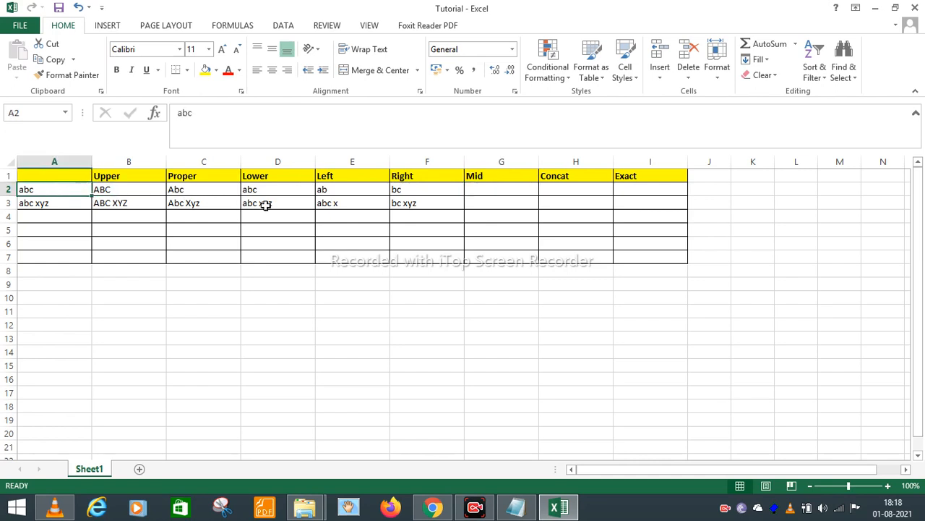
left_click(467, 189)
type("=MID(")
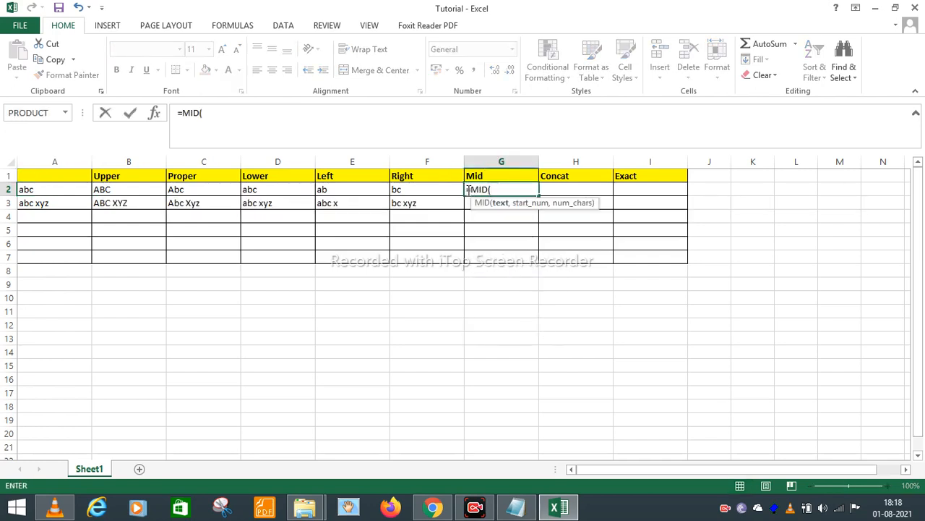
left_click(42, 189)
type(",")
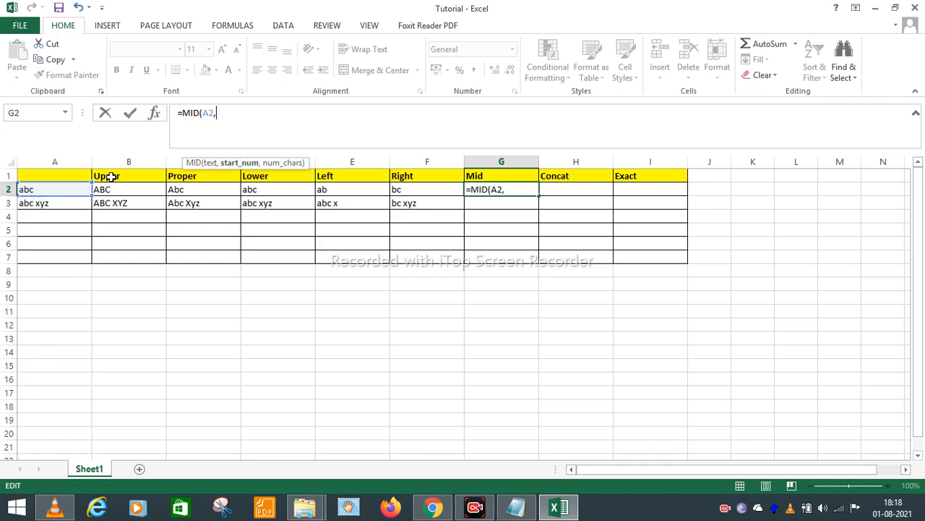
type("2,")
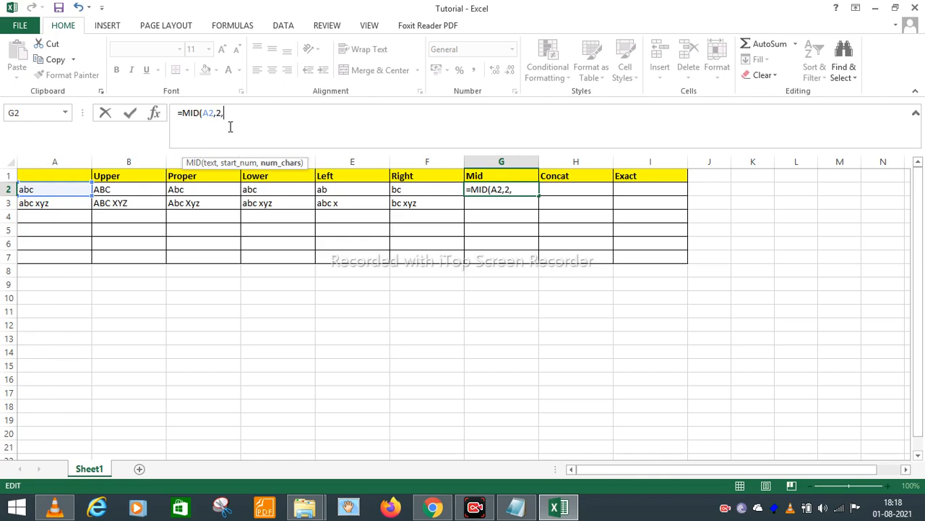
type("1")
key("Return")
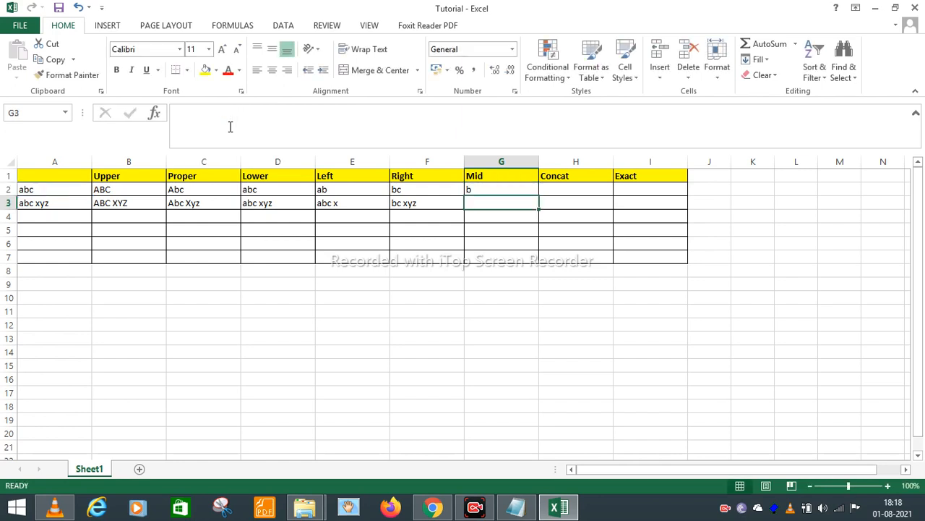
Enter the formula =MID(A3,2,5) in cell G3 to extract five characters starting from the second position.
left_click(41, 203)
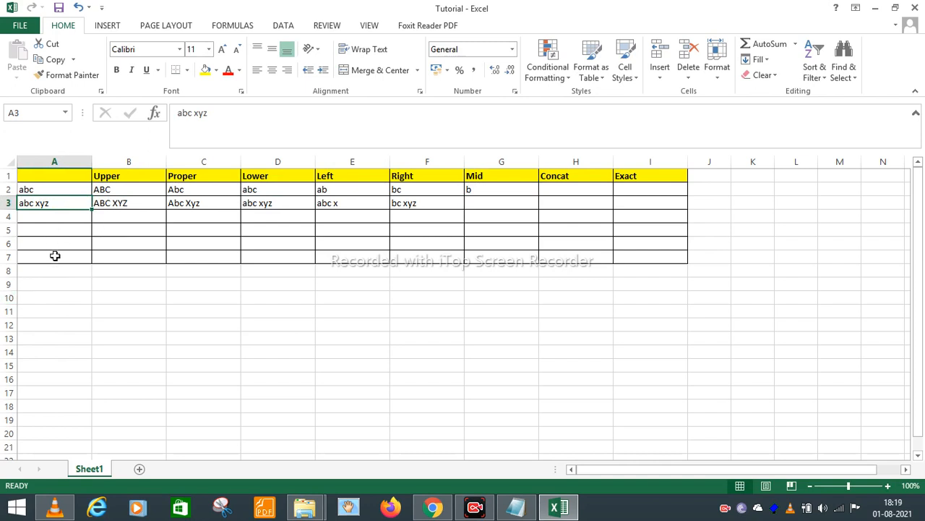
left_click(184, 117)
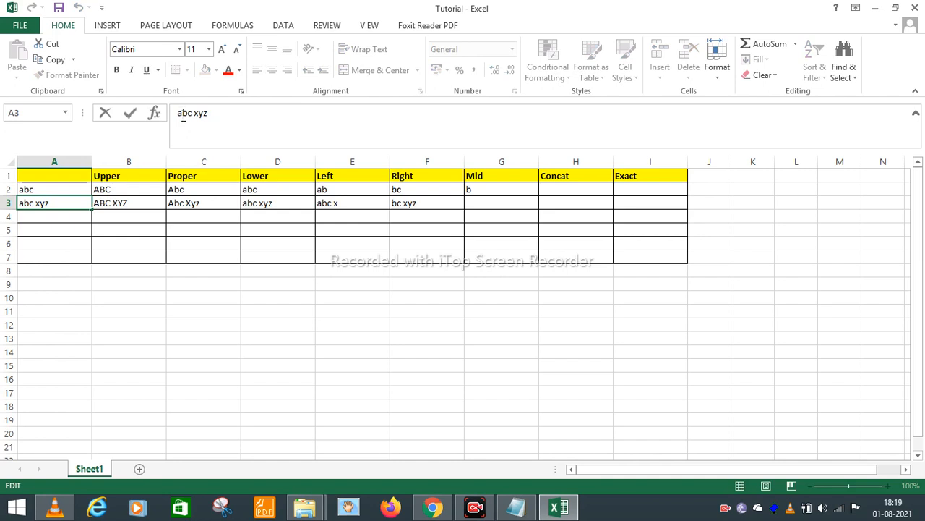
key("Right")
key("Right")
left_click(478, 202)
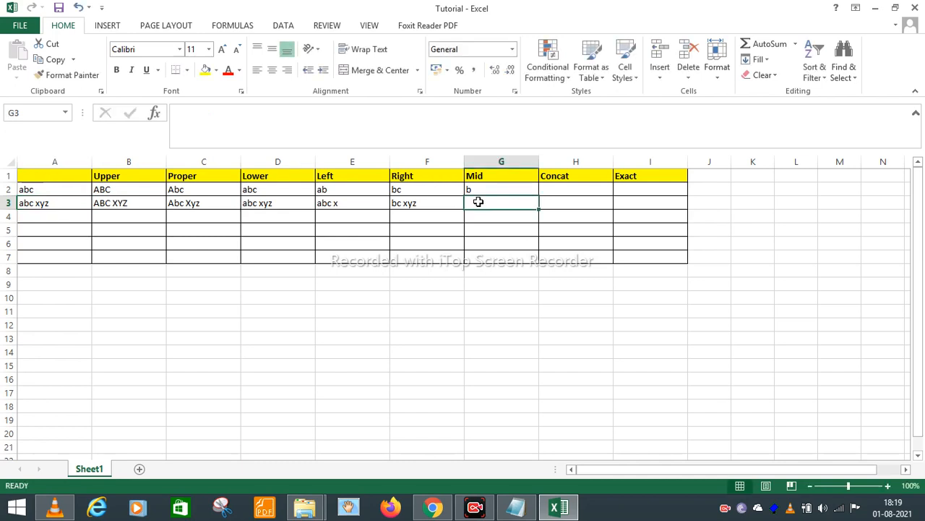
type("=MID")
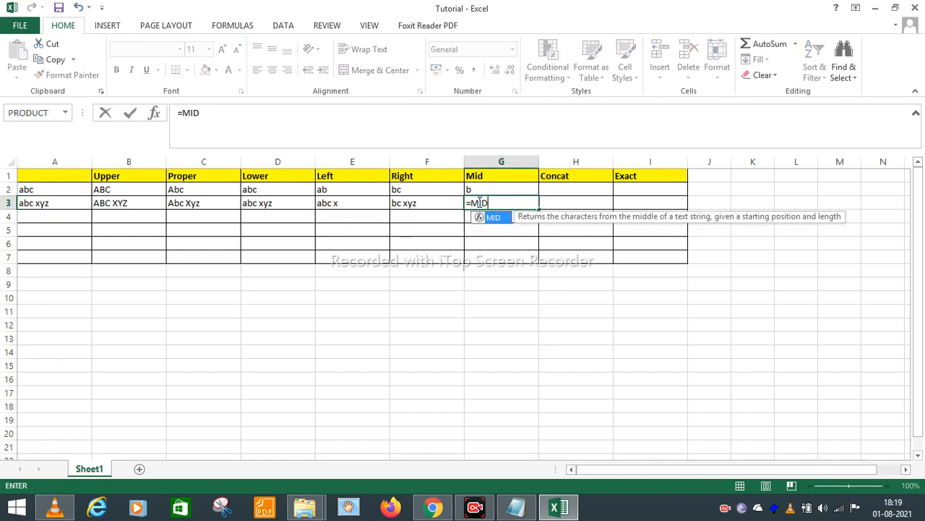
type("(")
left_click(56, 202)
left_click(221, 112)
type(",2,")
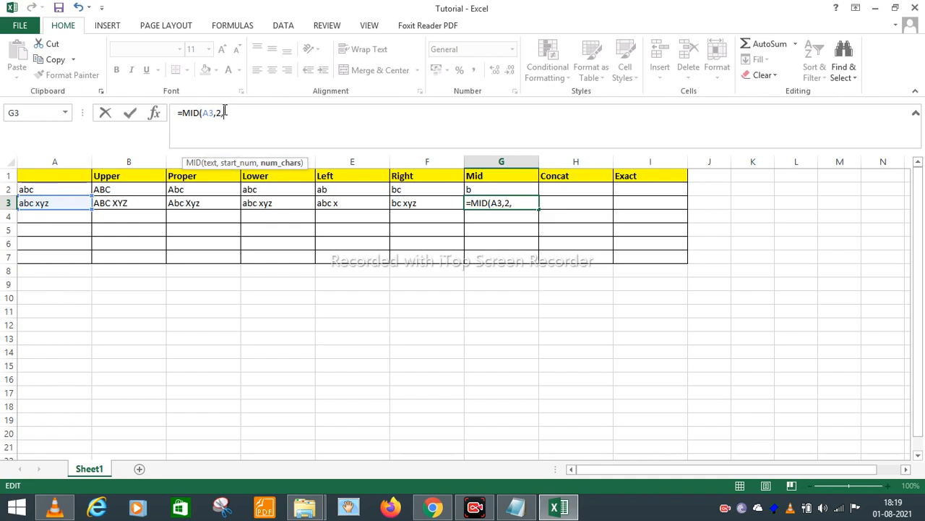
type("5")
key("Return")
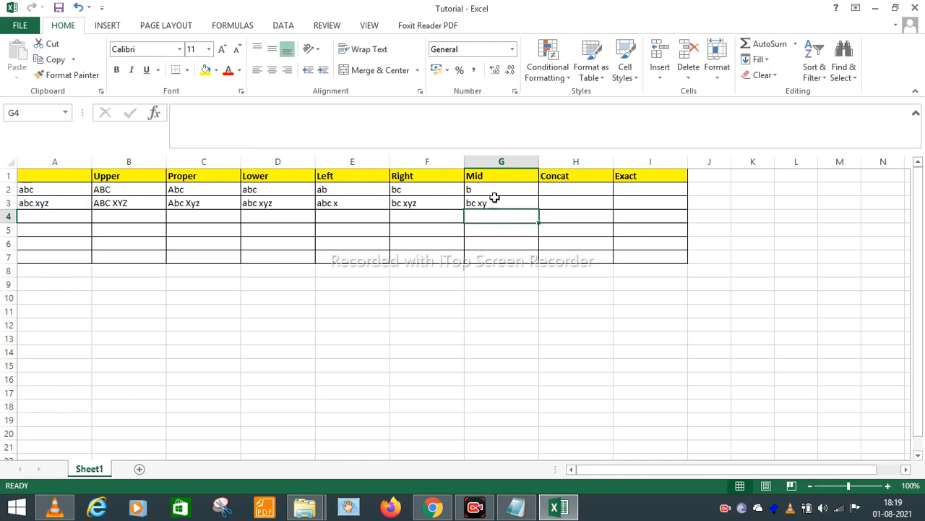
left_click(495, 203)
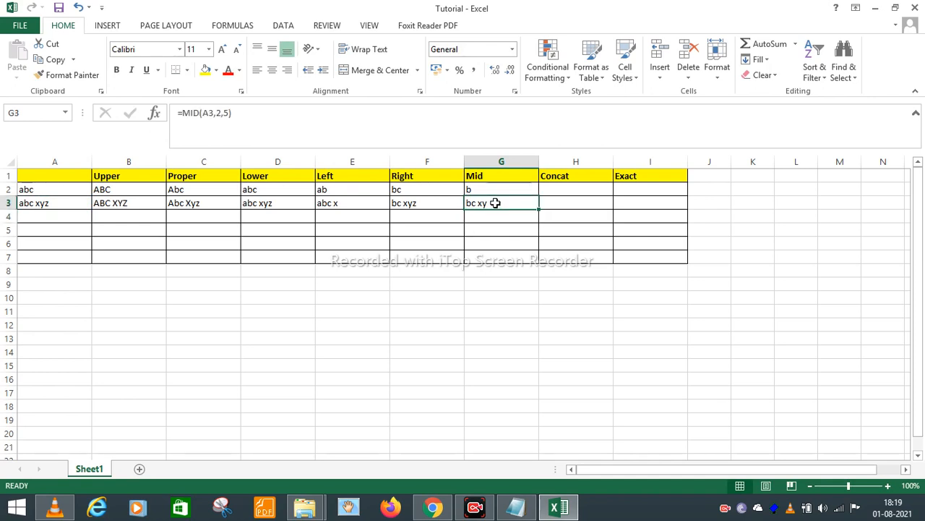
Examine the first-row texts in the Upper and Proper columns, cells B2 and C2, as candidates for joining.
left_click(560, 190)
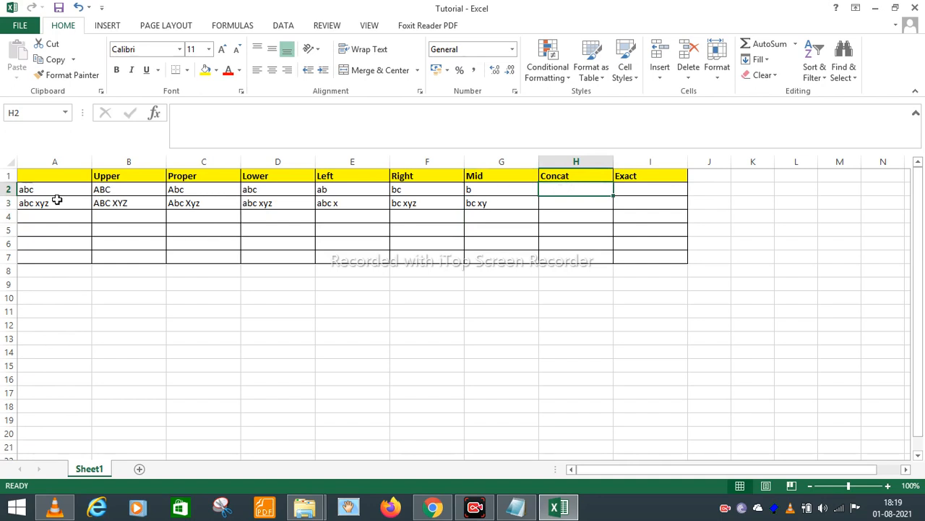
left_click(129, 192)
key("Right")
key("Left")
key("Right")
key("Left")
key("Right")
Enter the formula =CONCATENATE(B2,C2) in cell H2 to join the Upper and Proper texts.
left_click(554, 188)
type("=")
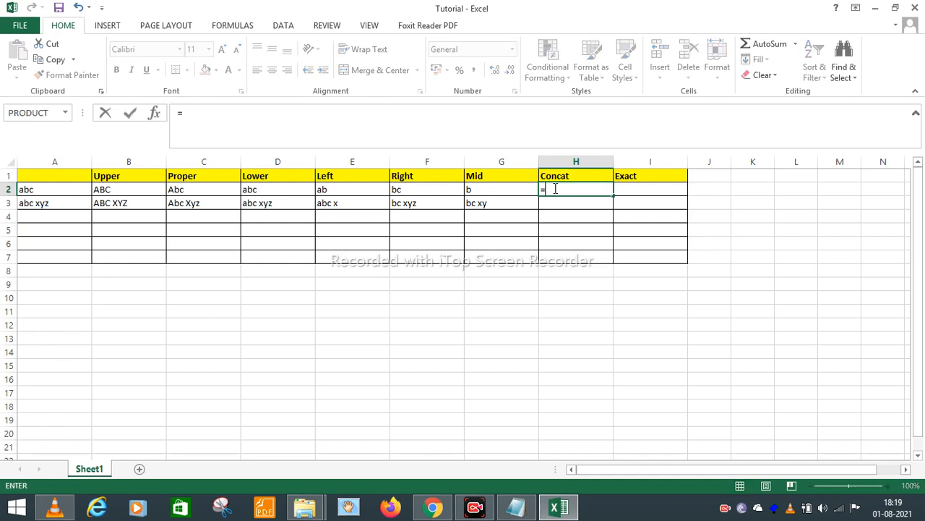
type("CONC")
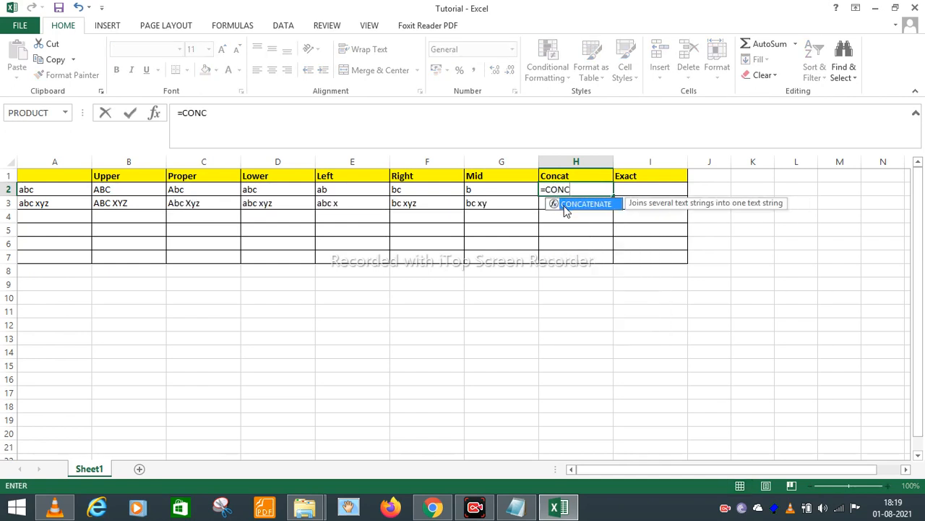
double_click(565, 207)
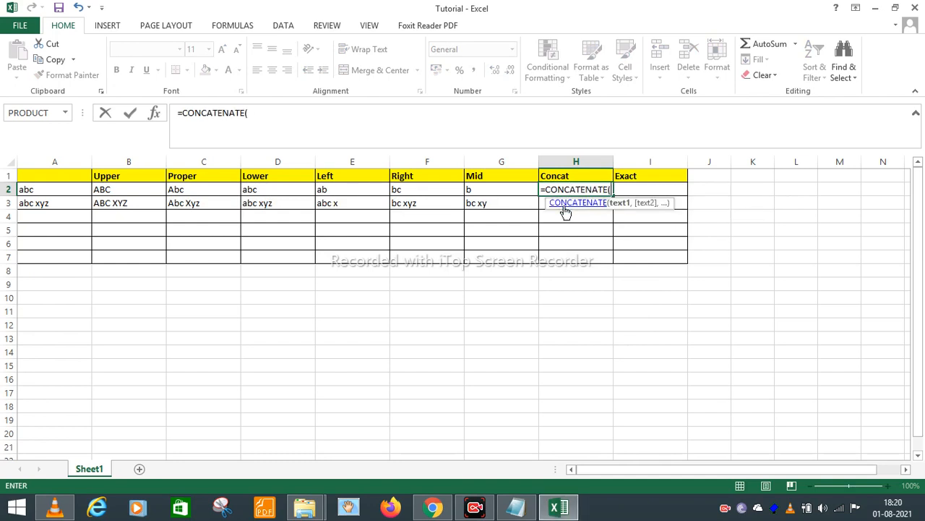
left_click(260, 119)
left_click(120, 190)
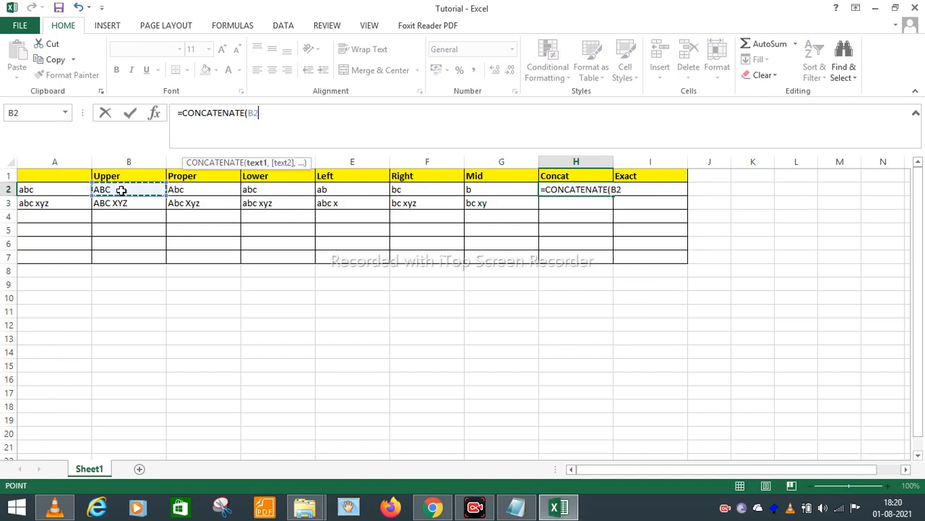
type(",")
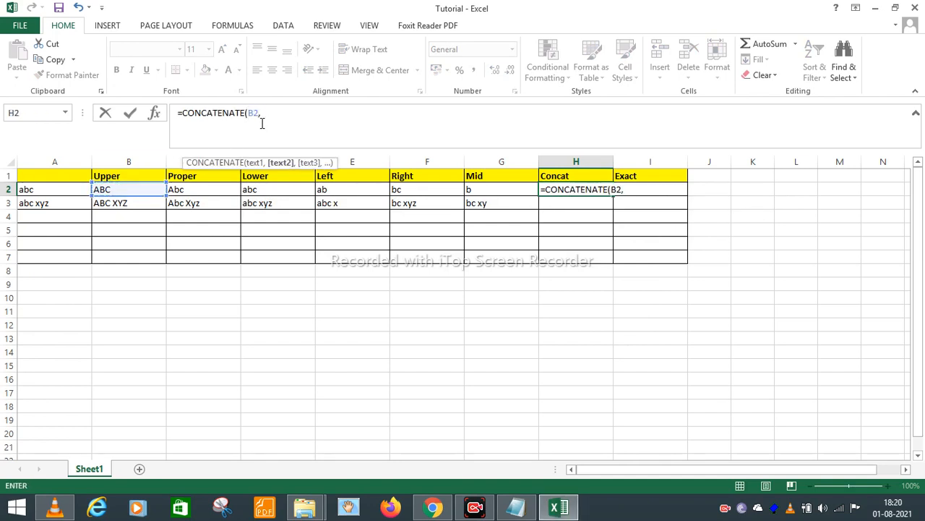
left_click(195, 187)
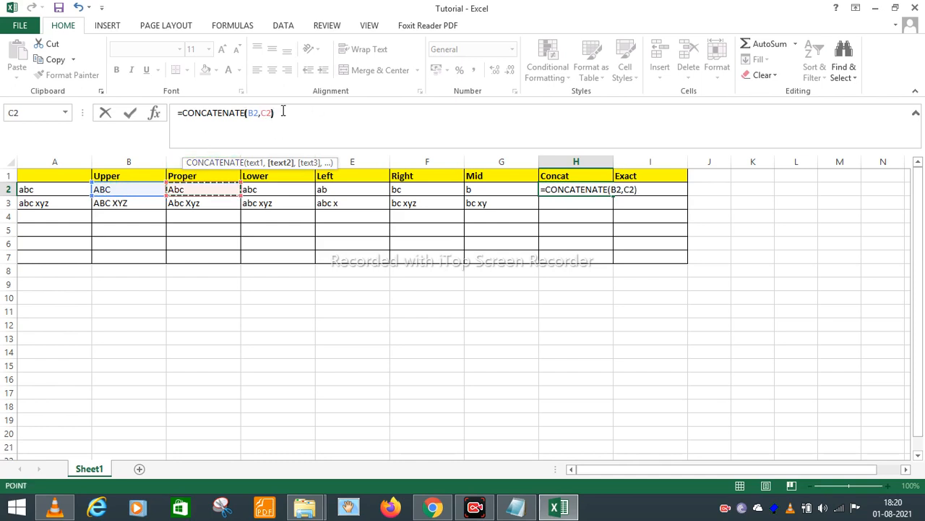
key("Return")
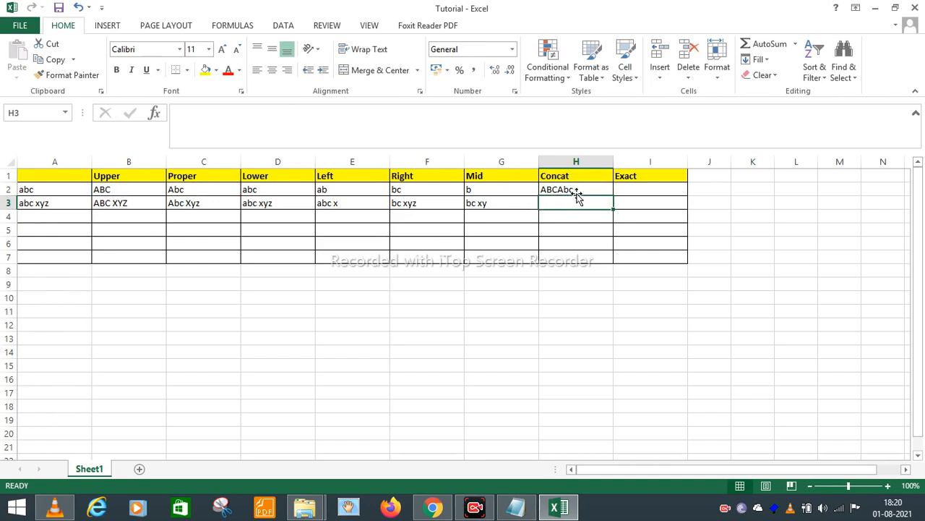
Add a space between the joined texts in cell H2 so the formula reads =CONCATENATE(B2," ",C2).
left_click(358, 200)
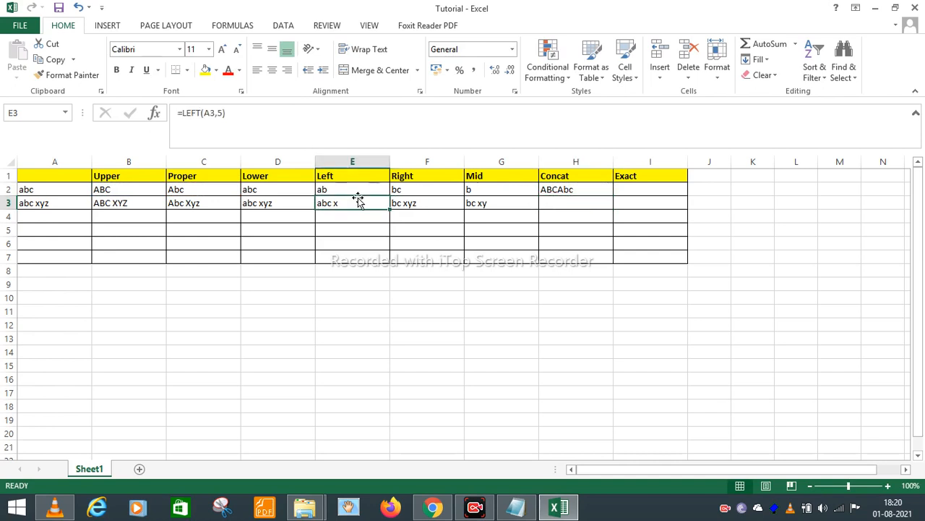
left_click(175, 188)
key("Left")
left_click(173, 188)
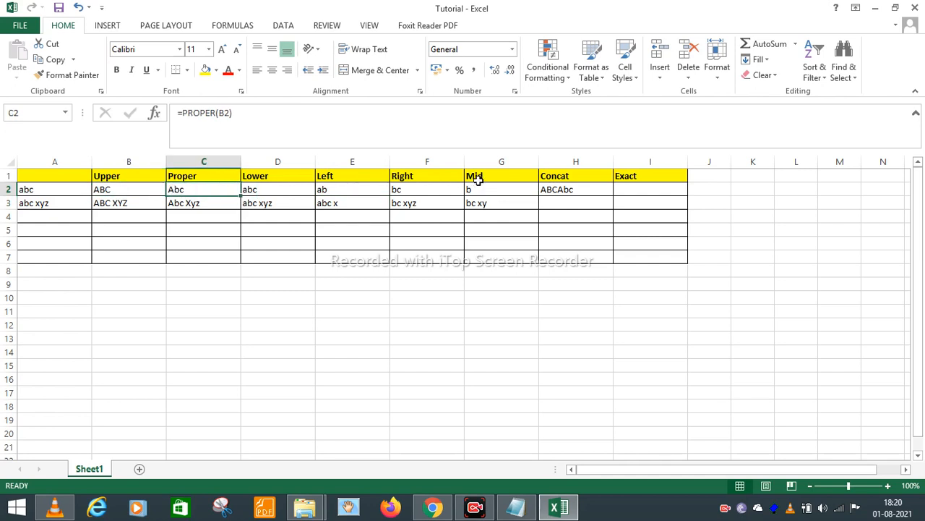
left_click(578, 187)
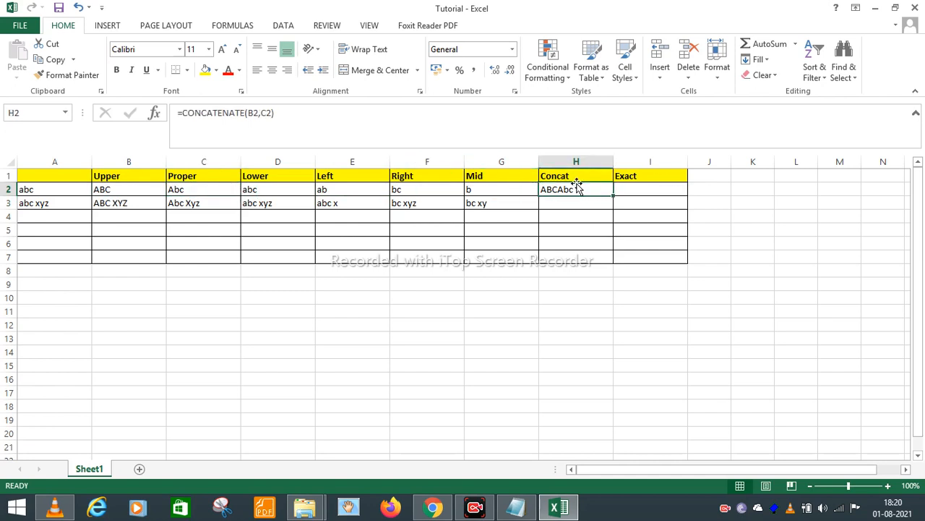
left_click(262, 113)
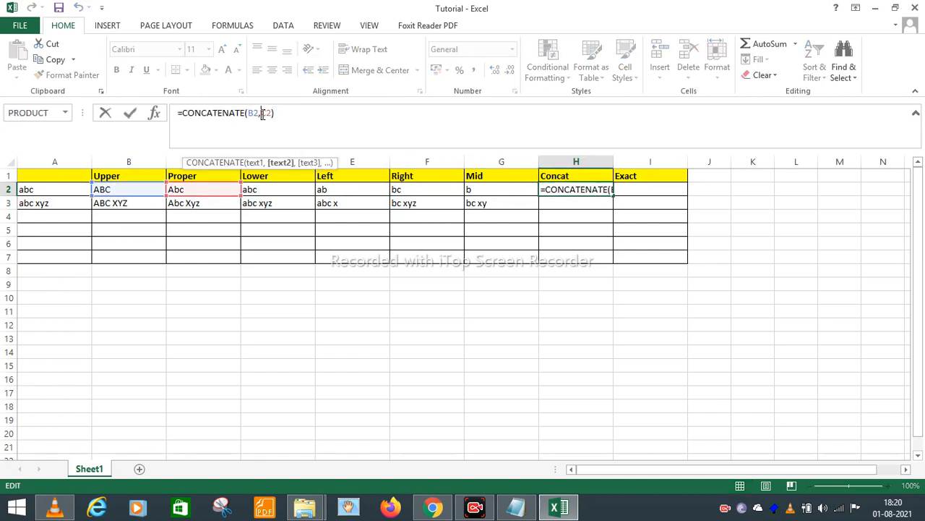
type("\"")
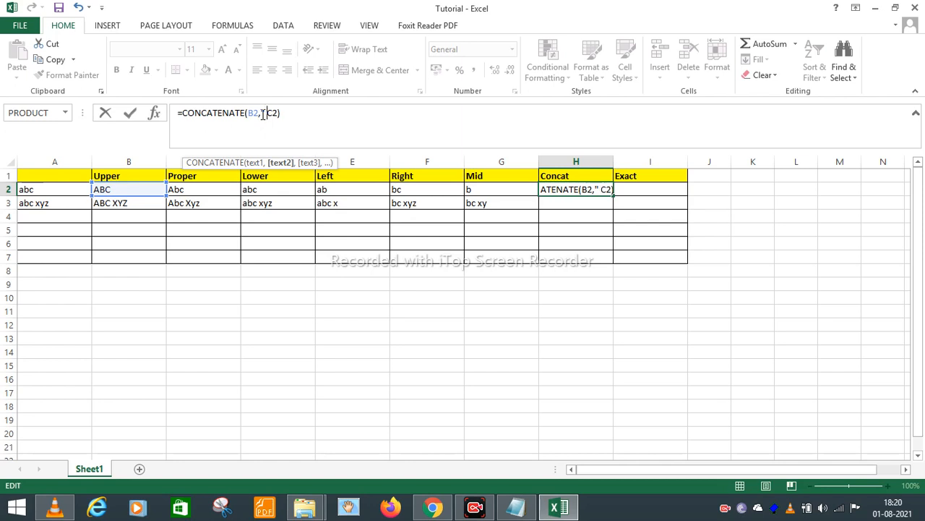
type("\",")
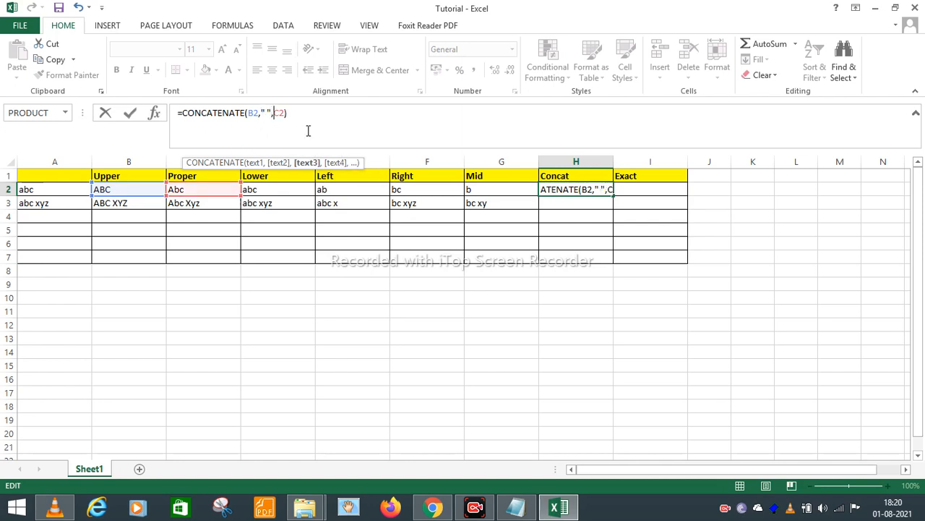
key("Return")
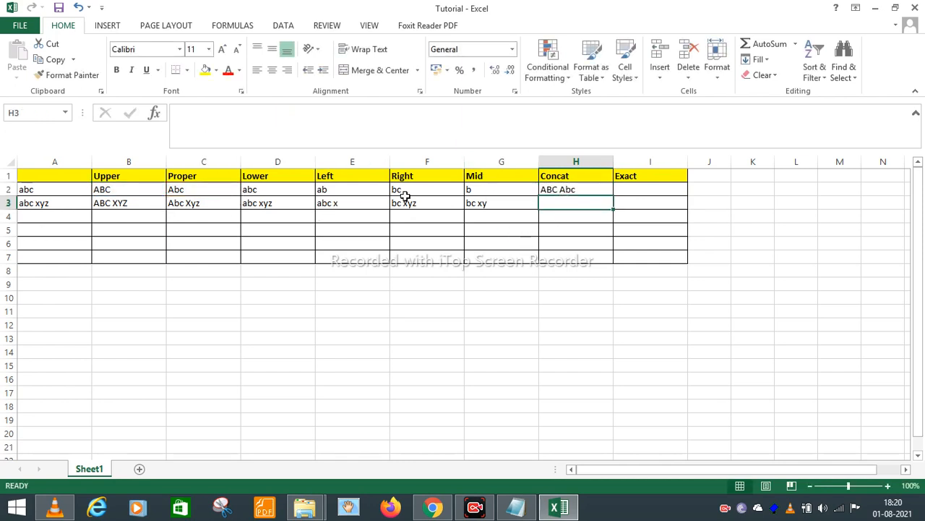
Replace the space separator in cell H2 with a hyphen so the formula reads =CONCATENATE(B2,"-",C2).
left_click(567, 187)
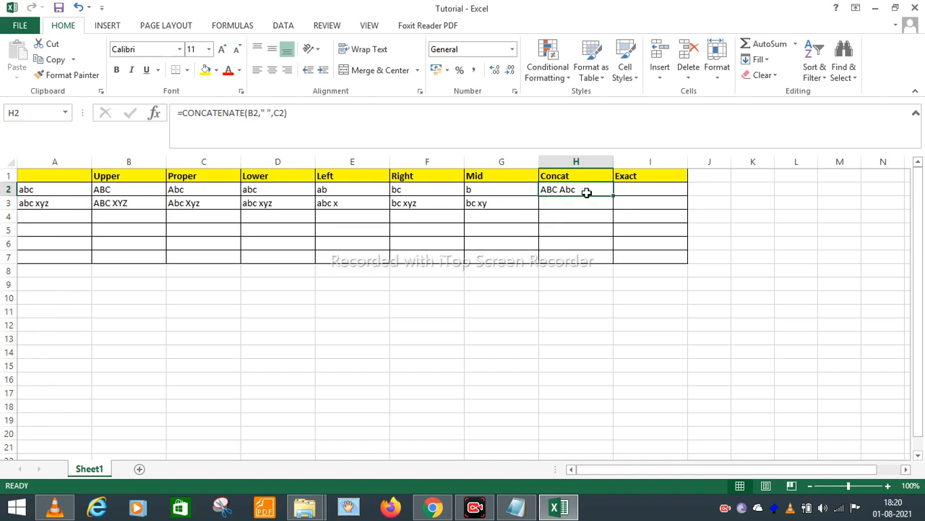
left_click(268, 113)
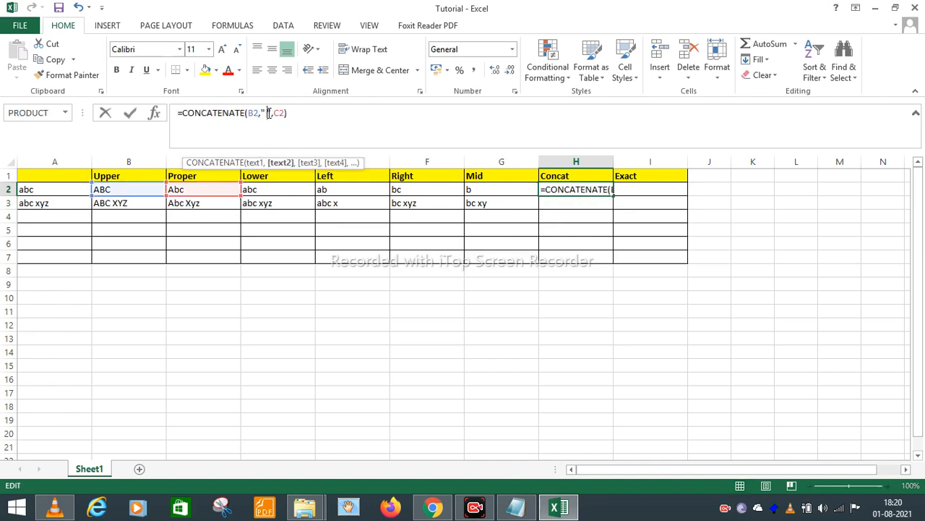
type("-")
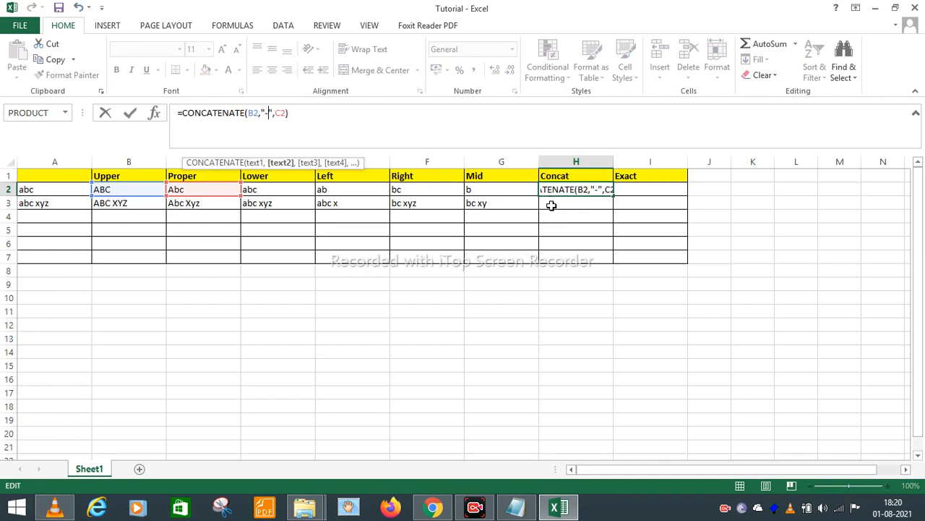
left_click(591, 201)
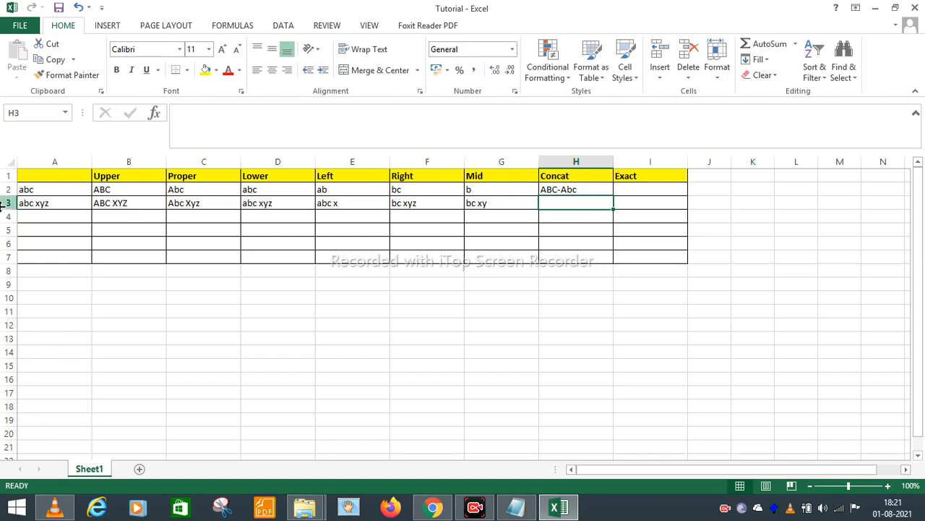
Enter the formula =CONCATENATE(A3,"Canada",B3) in cell H3 to join the two texts with a fixed word between them.
left_click(40, 203)
key("Right")
left_click(43, 203)
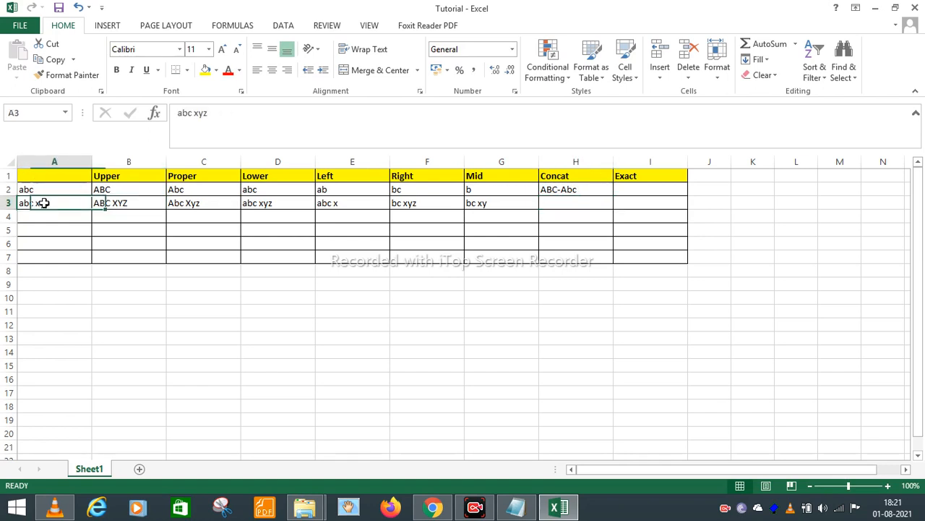
left_click(554, 214)
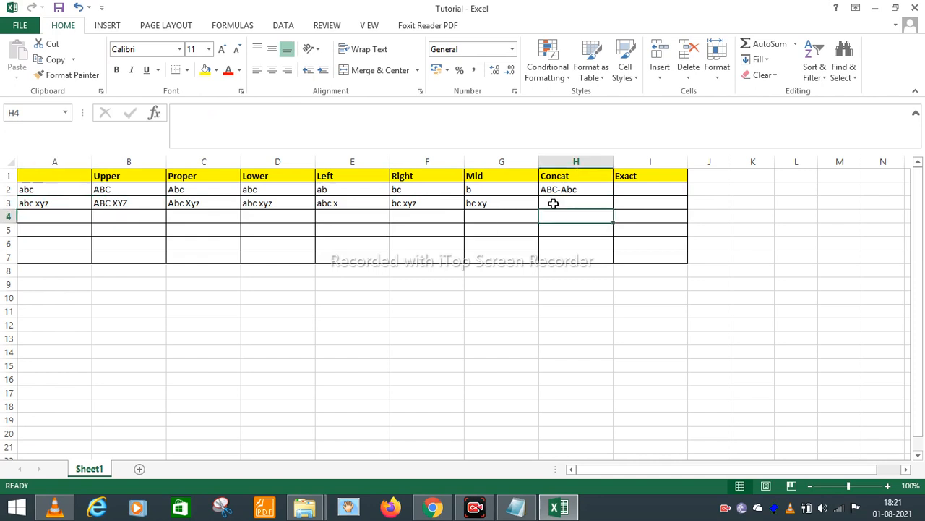
left_click(554, 204)
type("=CONC")
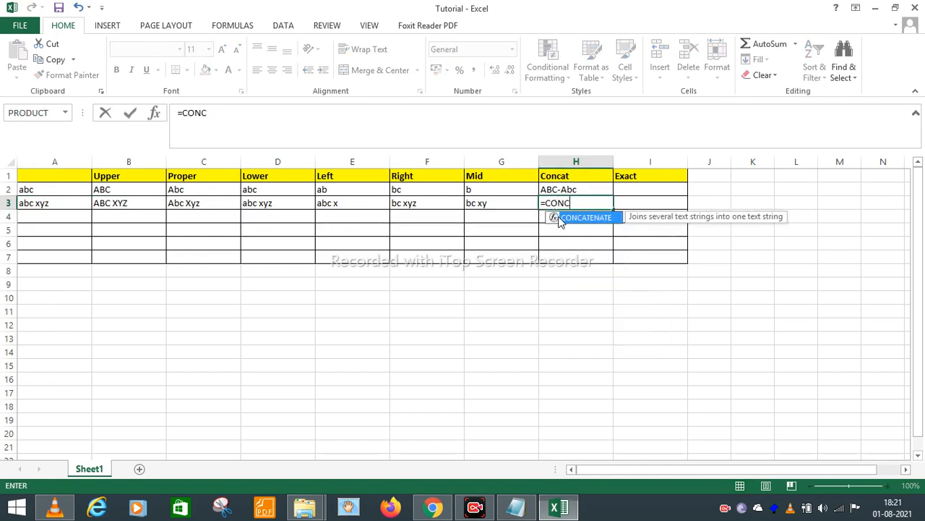
double_click(559, 221)
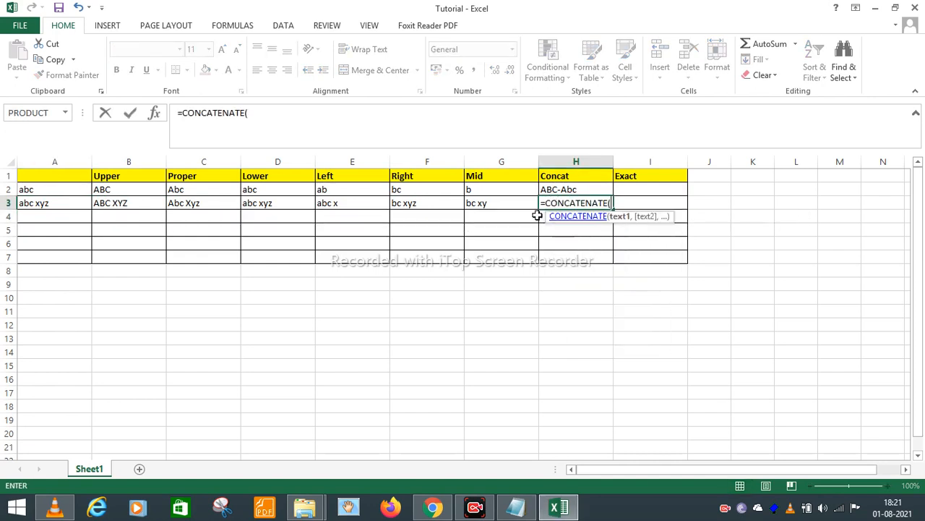
left_click(30, 205)
type(",")
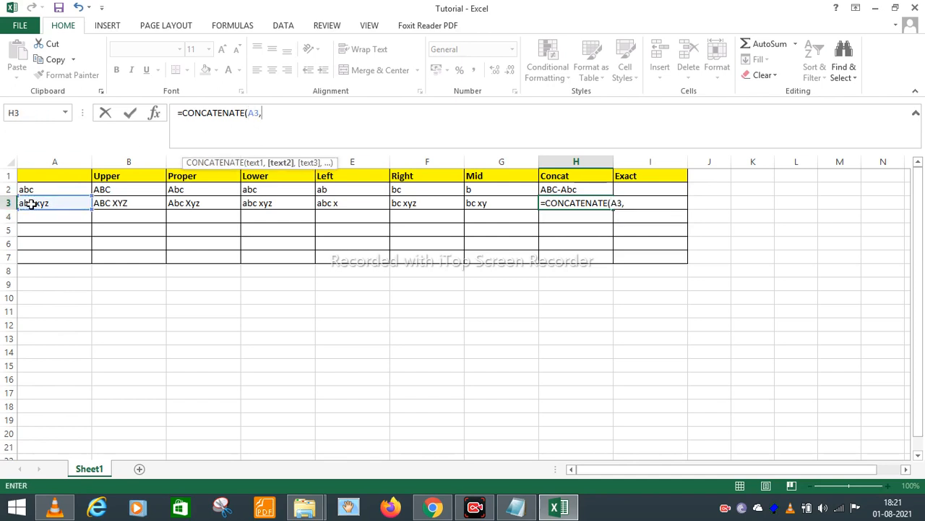
type("\"Canada\",")
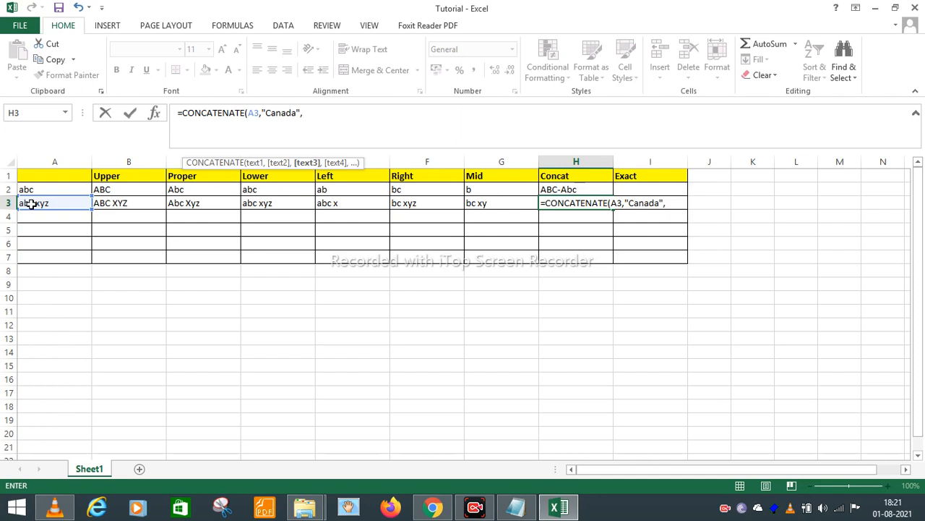
left_click(128, 207)
type(")")
key("Return")
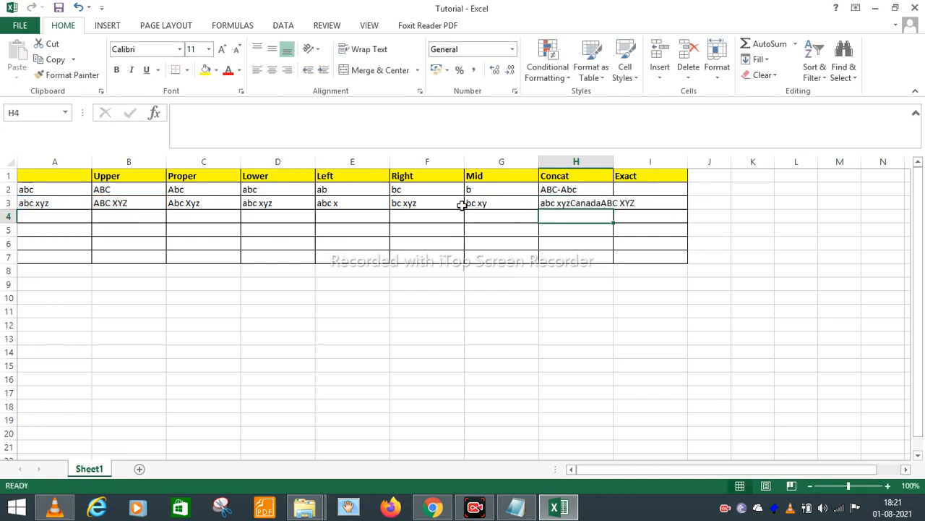
Add a space before and after Canada in cell H3 so the formula reads =CONCATENATE(A3," Canada ",B3).
left_click(543, 203)
left_click(267, 114)
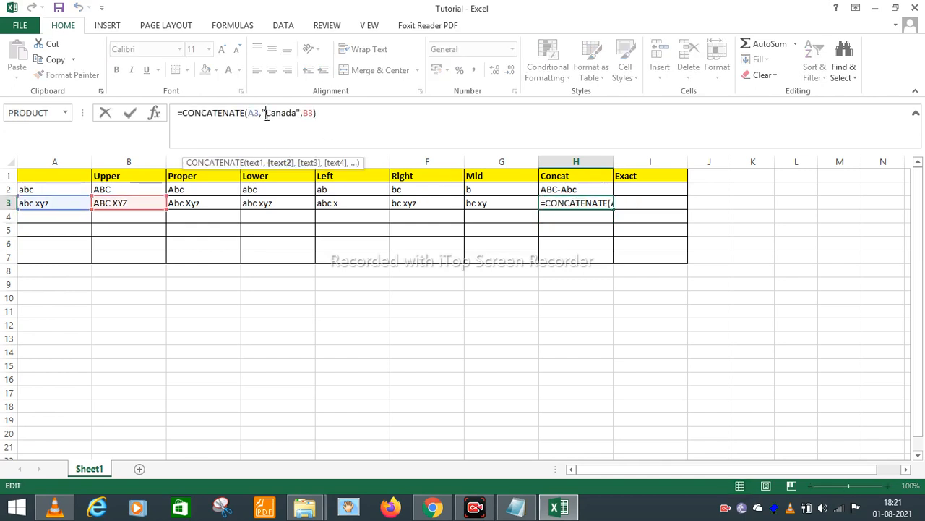
key("Right")
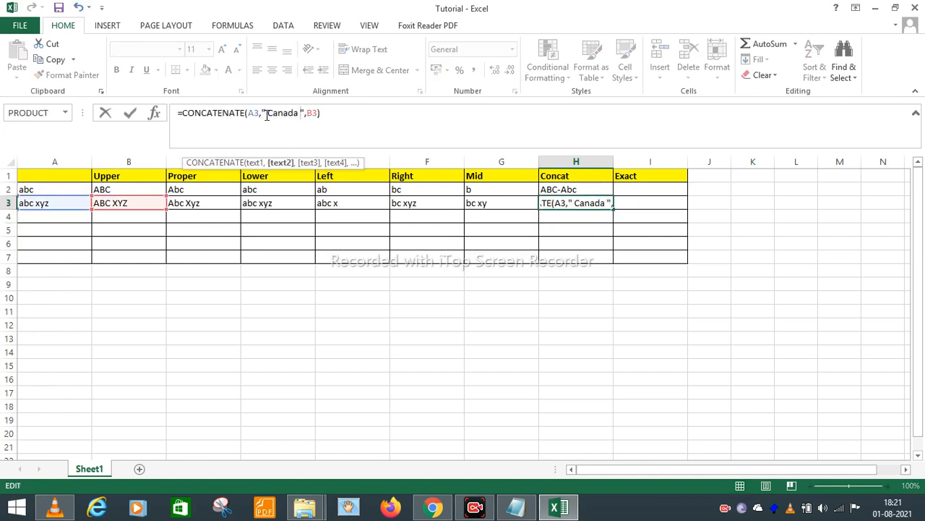
key("Return")
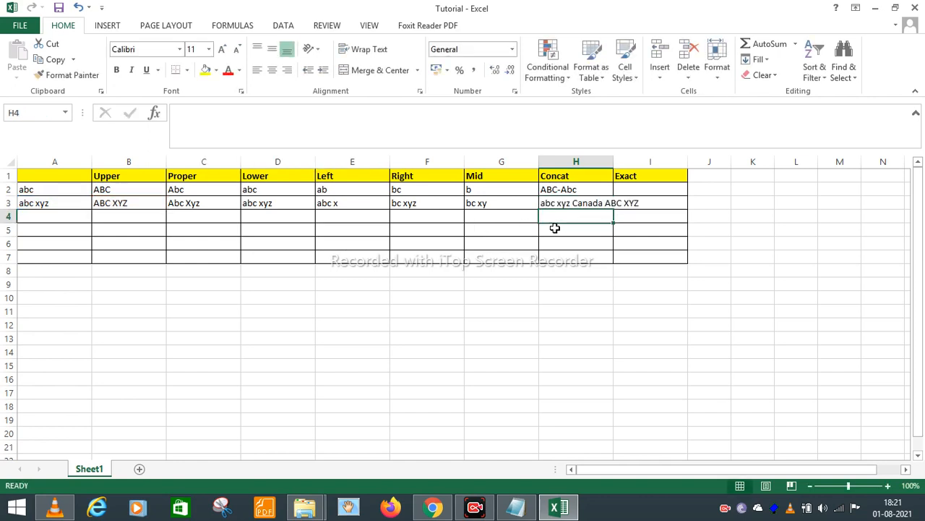
Compare the original text in cell A2 with its Upper version in cell B2.
left_click(625, 192)
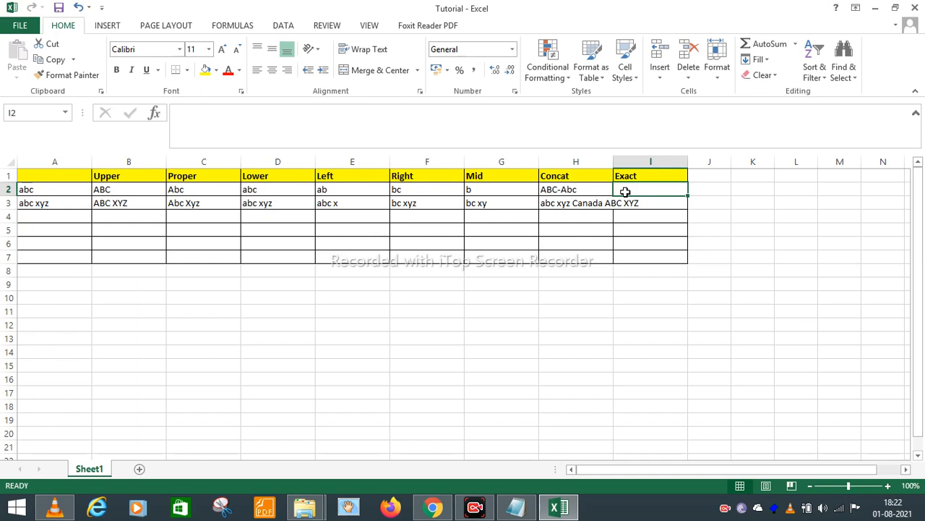
left_click(39, 189)
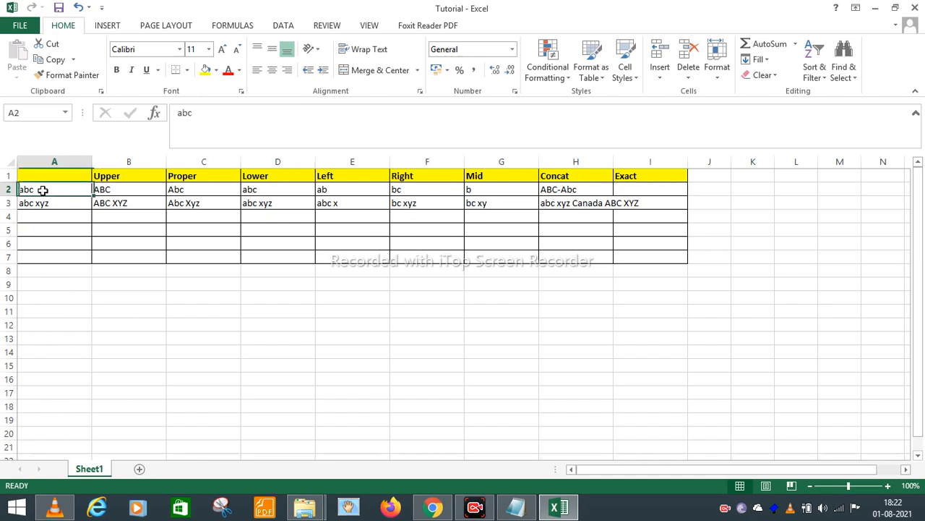
key("Right")
key("Left")
key("Right")
key("Left")
key("Right")
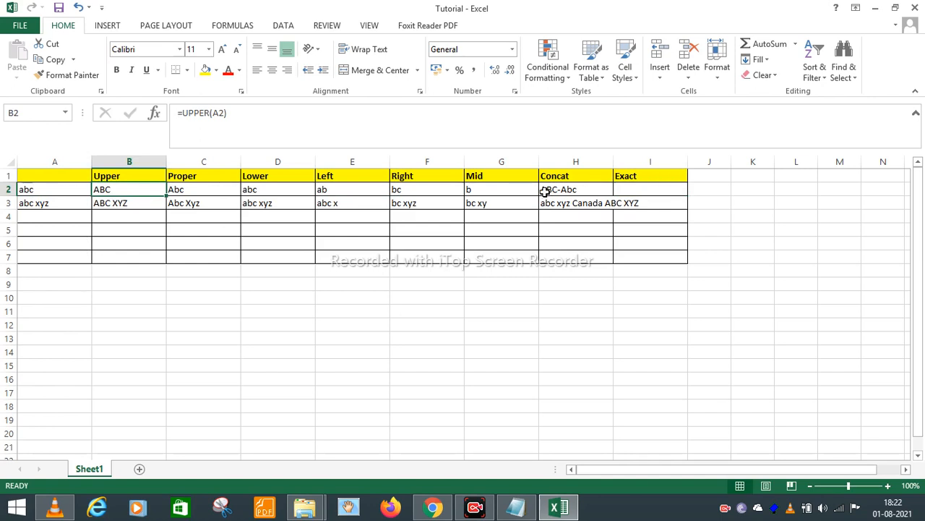
Enter the formula =EXACT(A2,B2) in cell I2 to check whether the original and Upper texts match.
left_click(620, 186)
type("=")
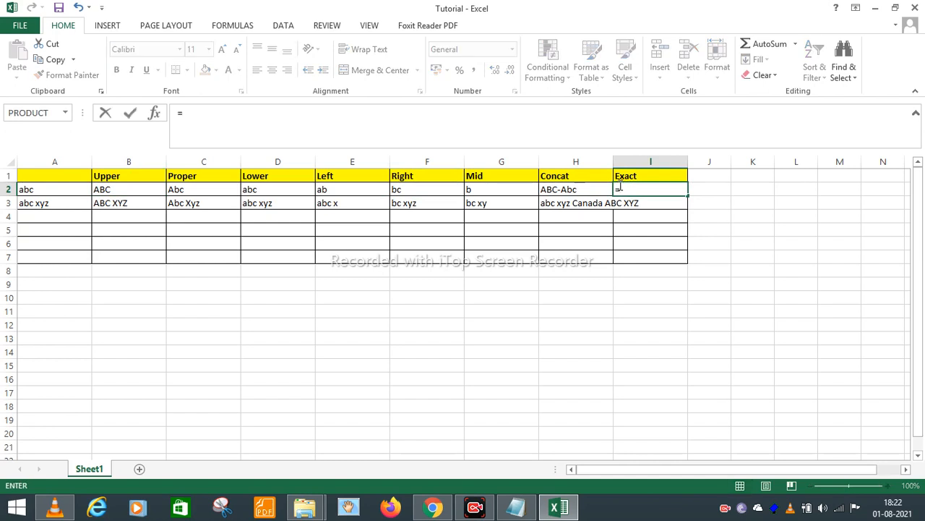
type("exact(")
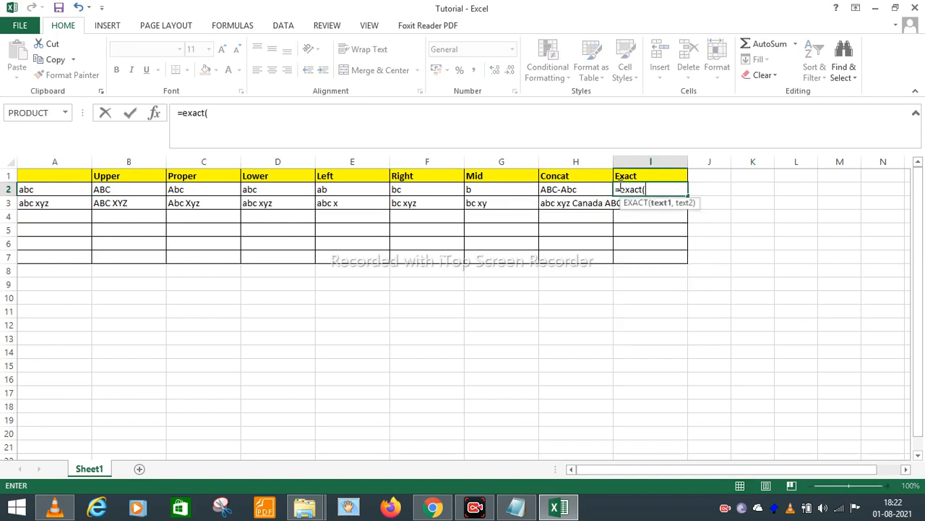
left_click(34, 187)
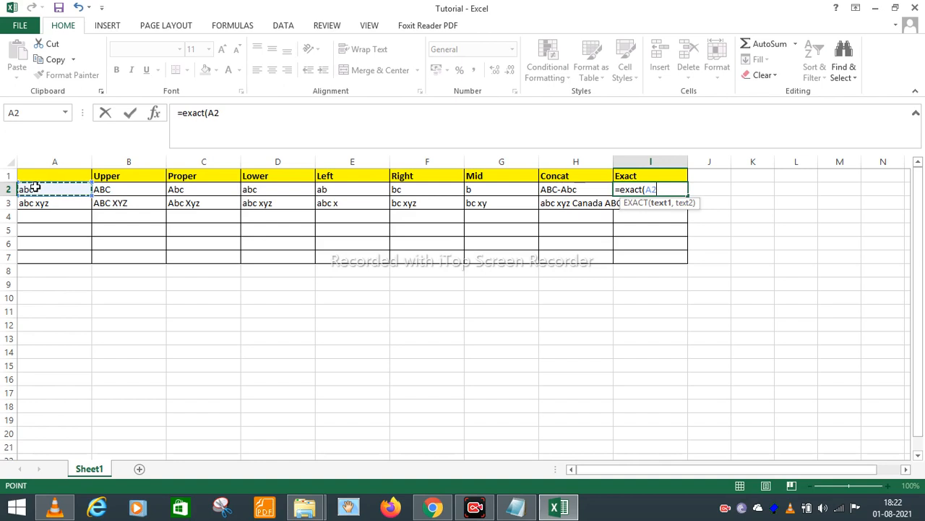
type(",")
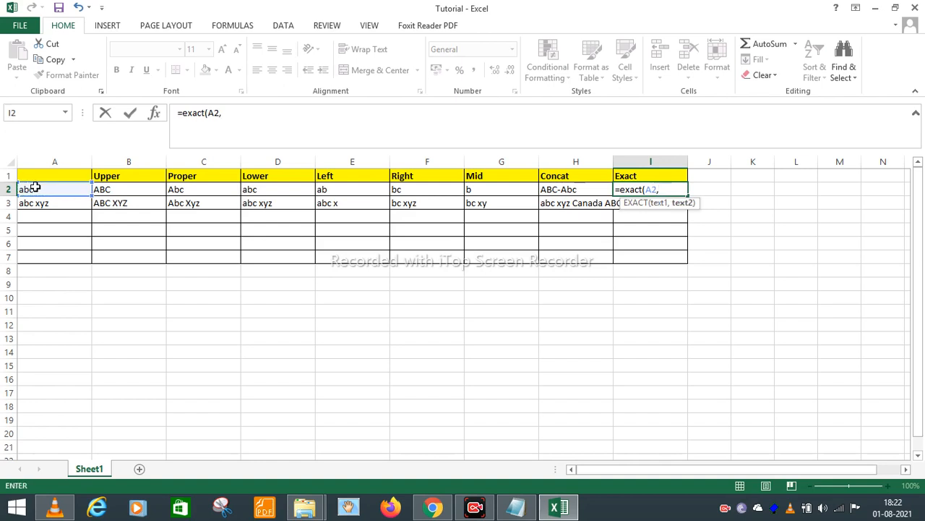
left_click(102, 187)
type(")")
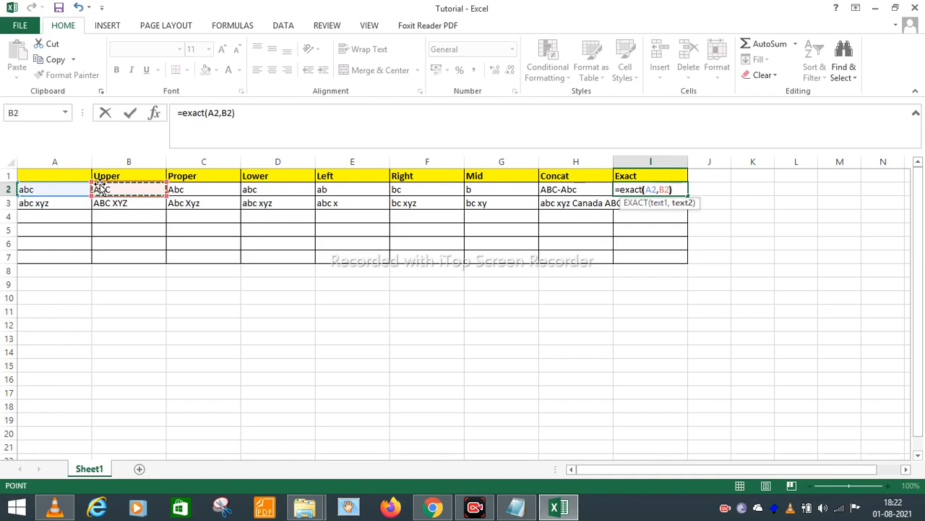
key("Return")
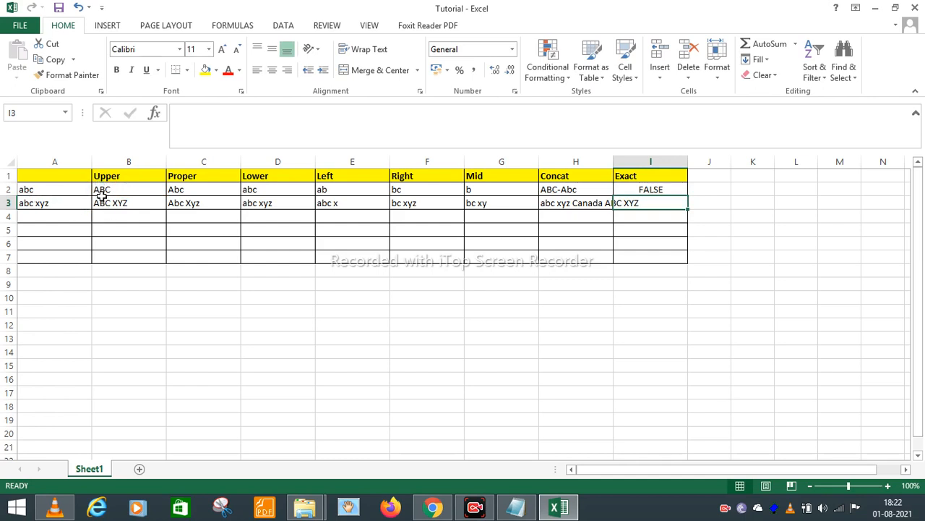
Change the second reference in cell I2 to the Lower text so the formula reads =EXACT(A2,D2).
left_click(31, 201)
left_click(33, 193)
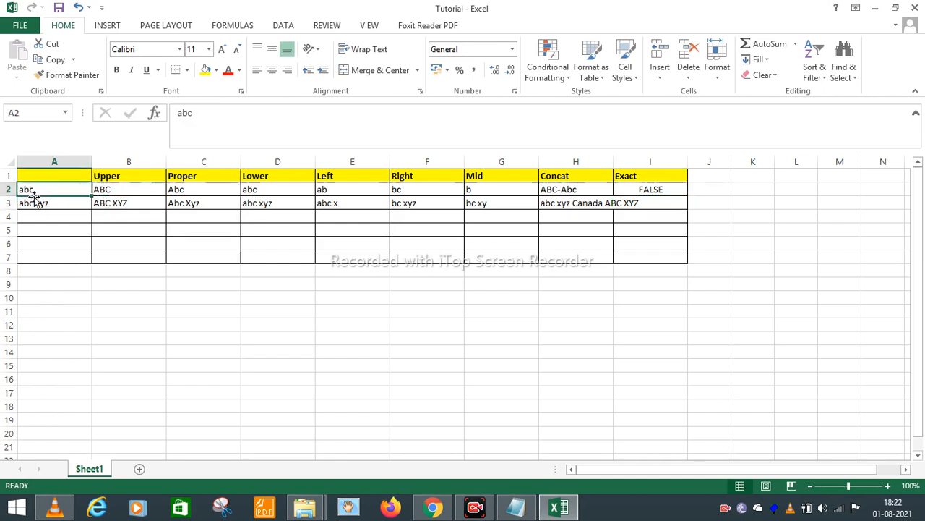
left_click(271, 188)
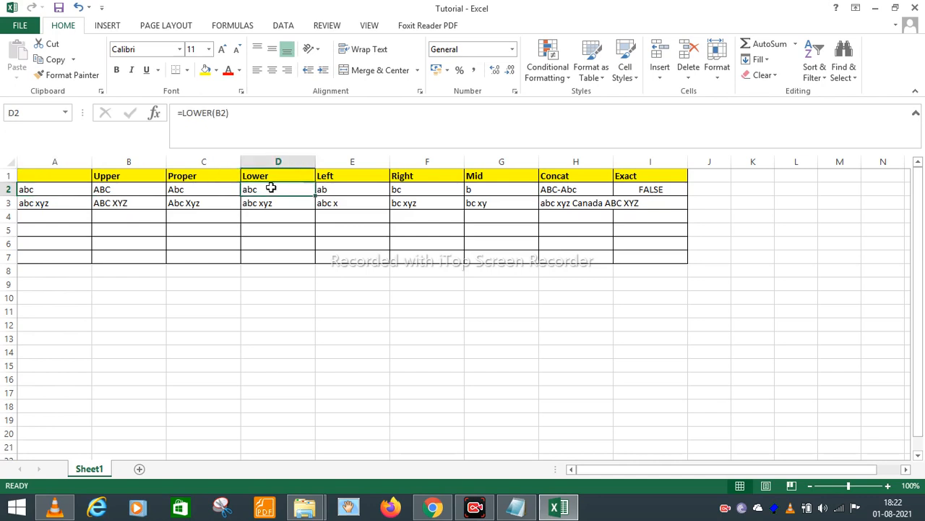
left_click(46, 189)
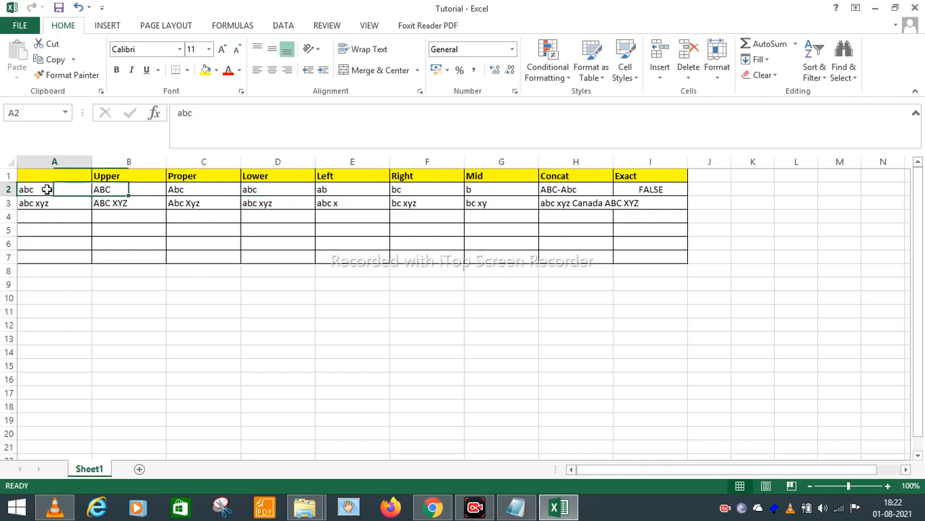
left_click(249, 190)
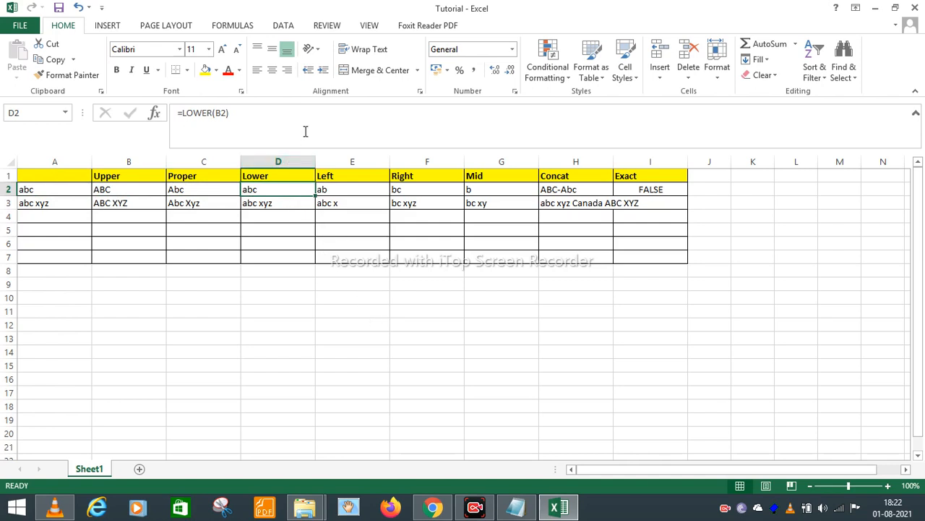
left_click(643, 188)
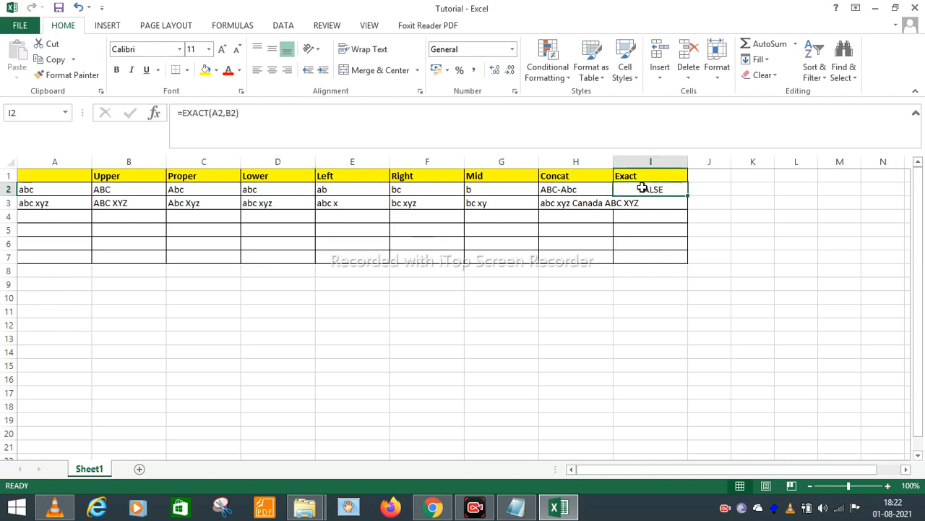
left_click(237, 113)
key("BackSpace")
key("BackSpace")
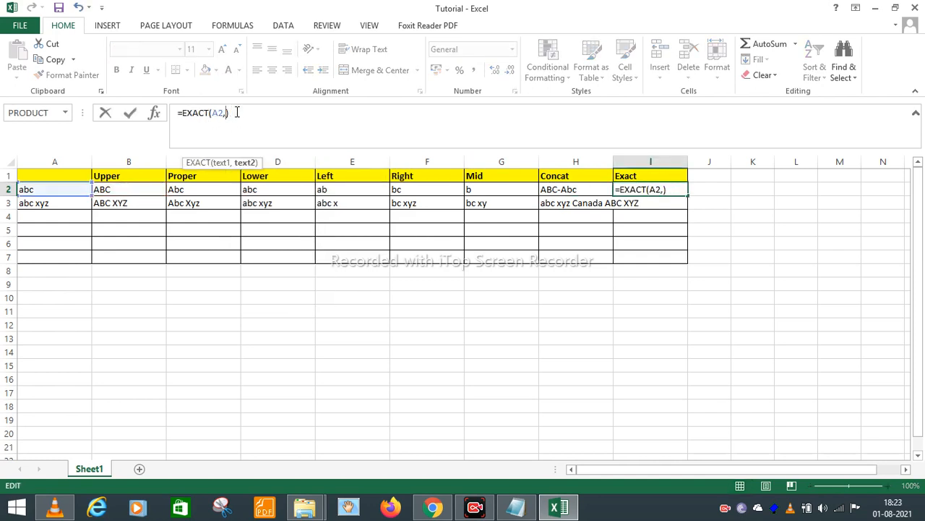
left_click(262, 189)
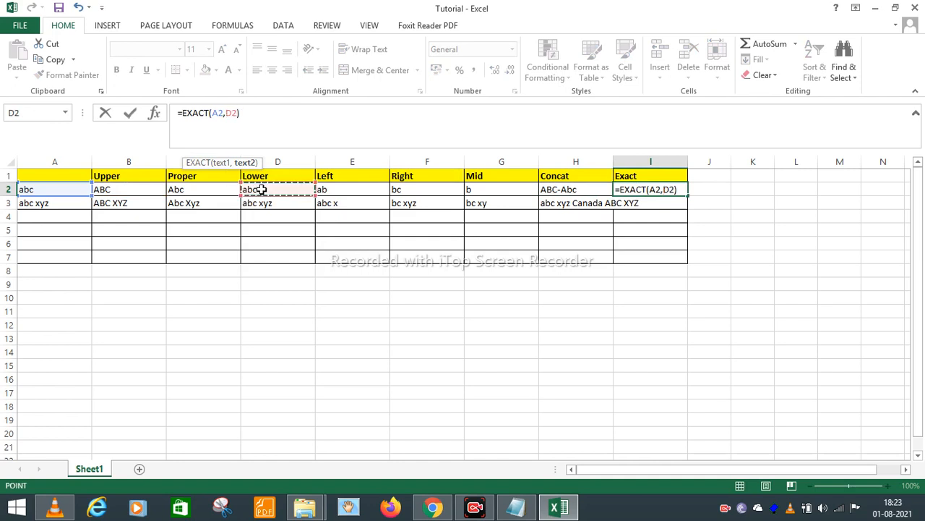
key("Return")
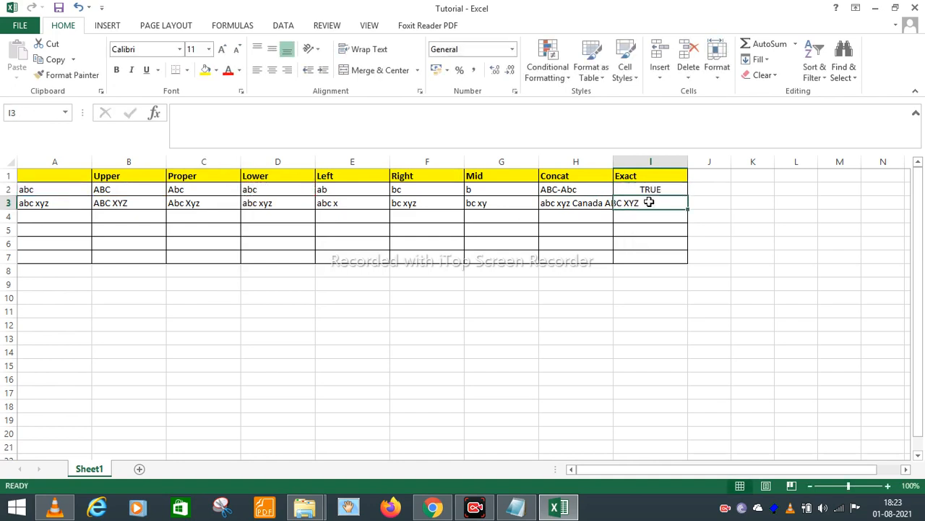